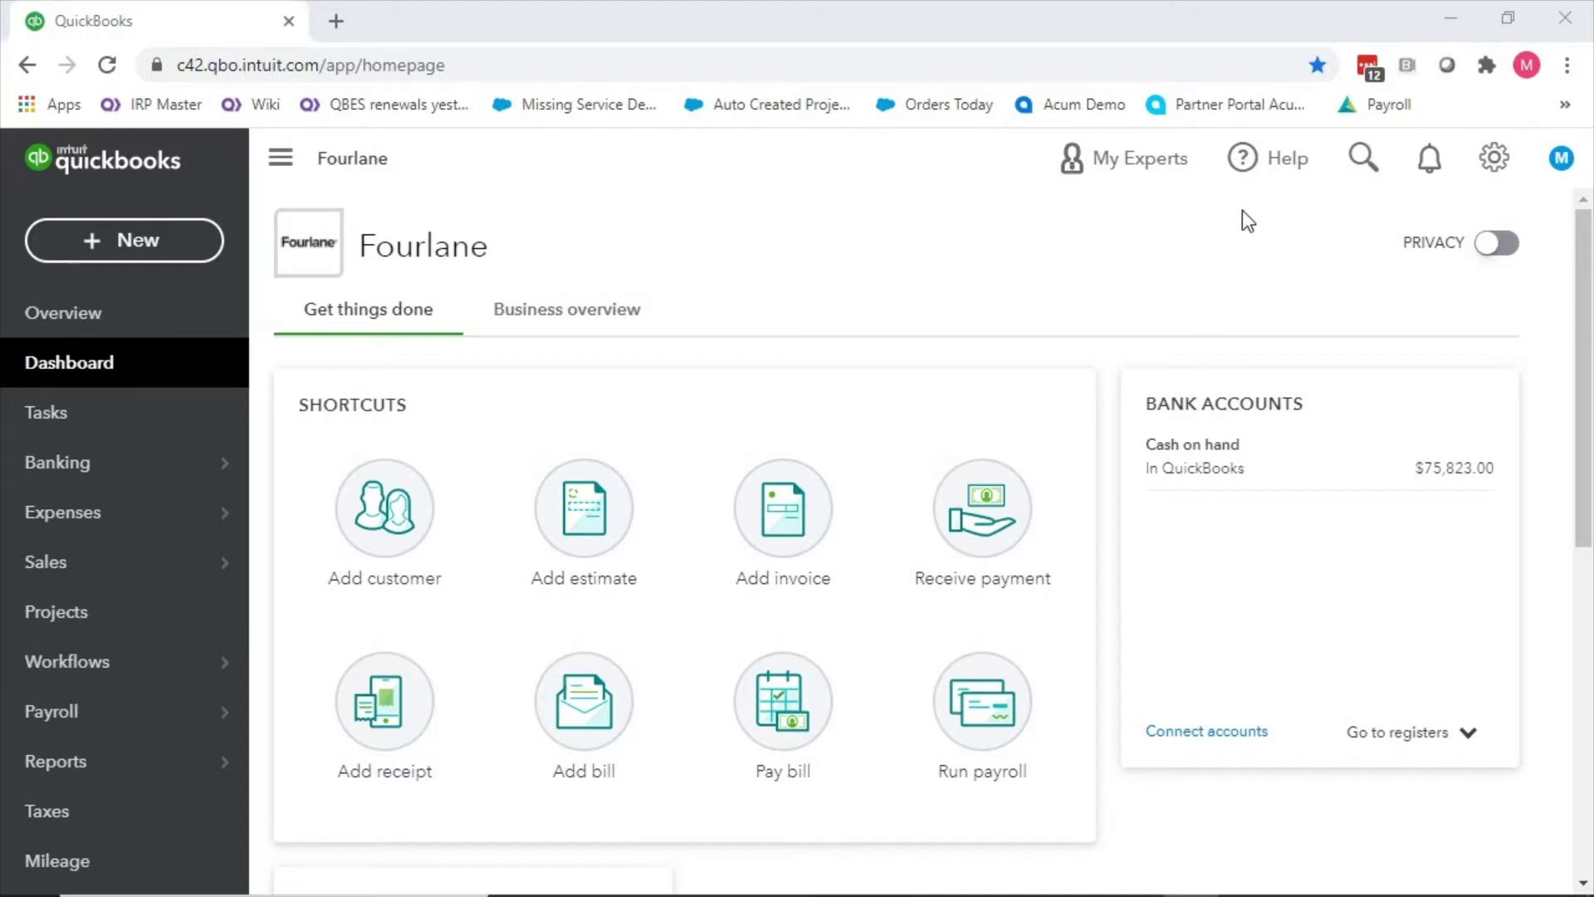
# Step: Review the accounting method choices in the company's advanced accounting settings, and close the settings without changes
pyautogui.click(1499, 170)
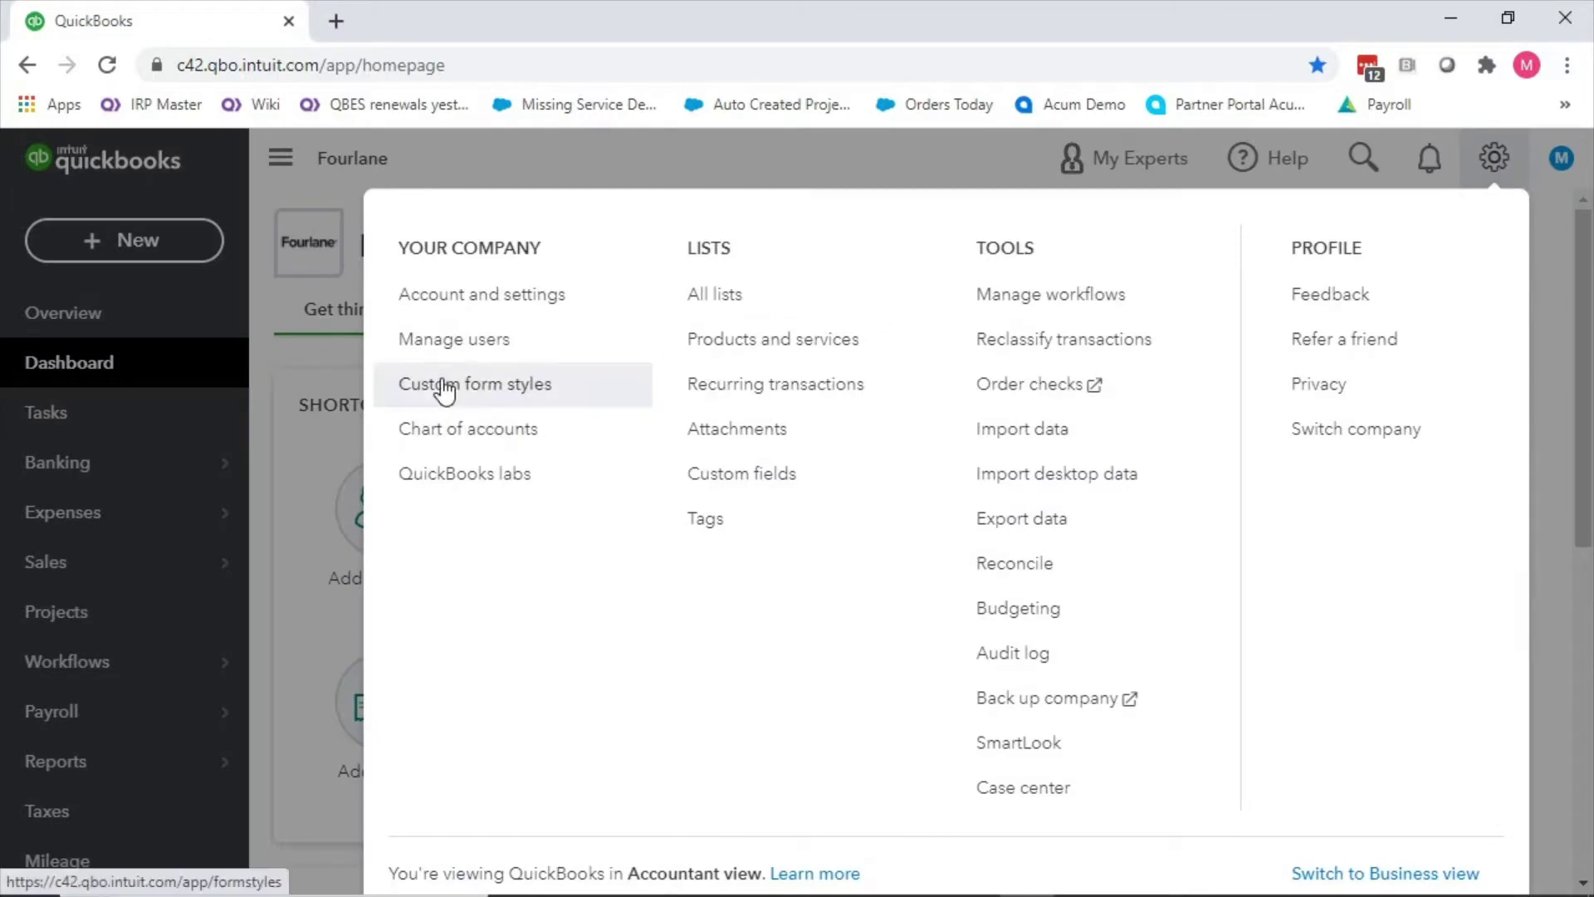
pyautogui.click(441, 297)
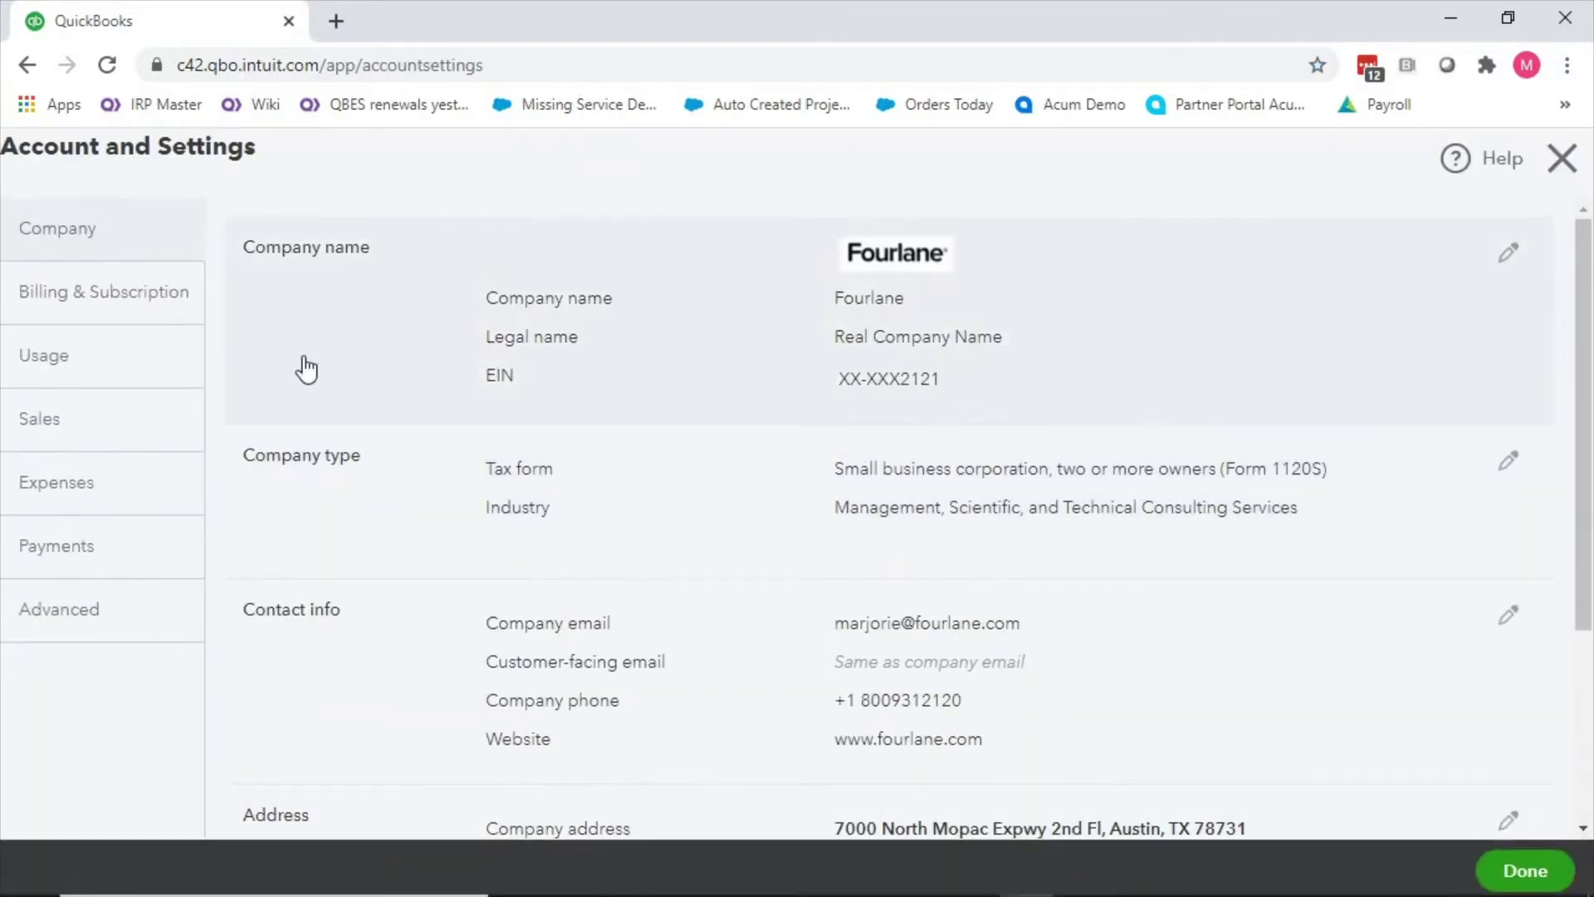
pyautogui.click(73, 612)
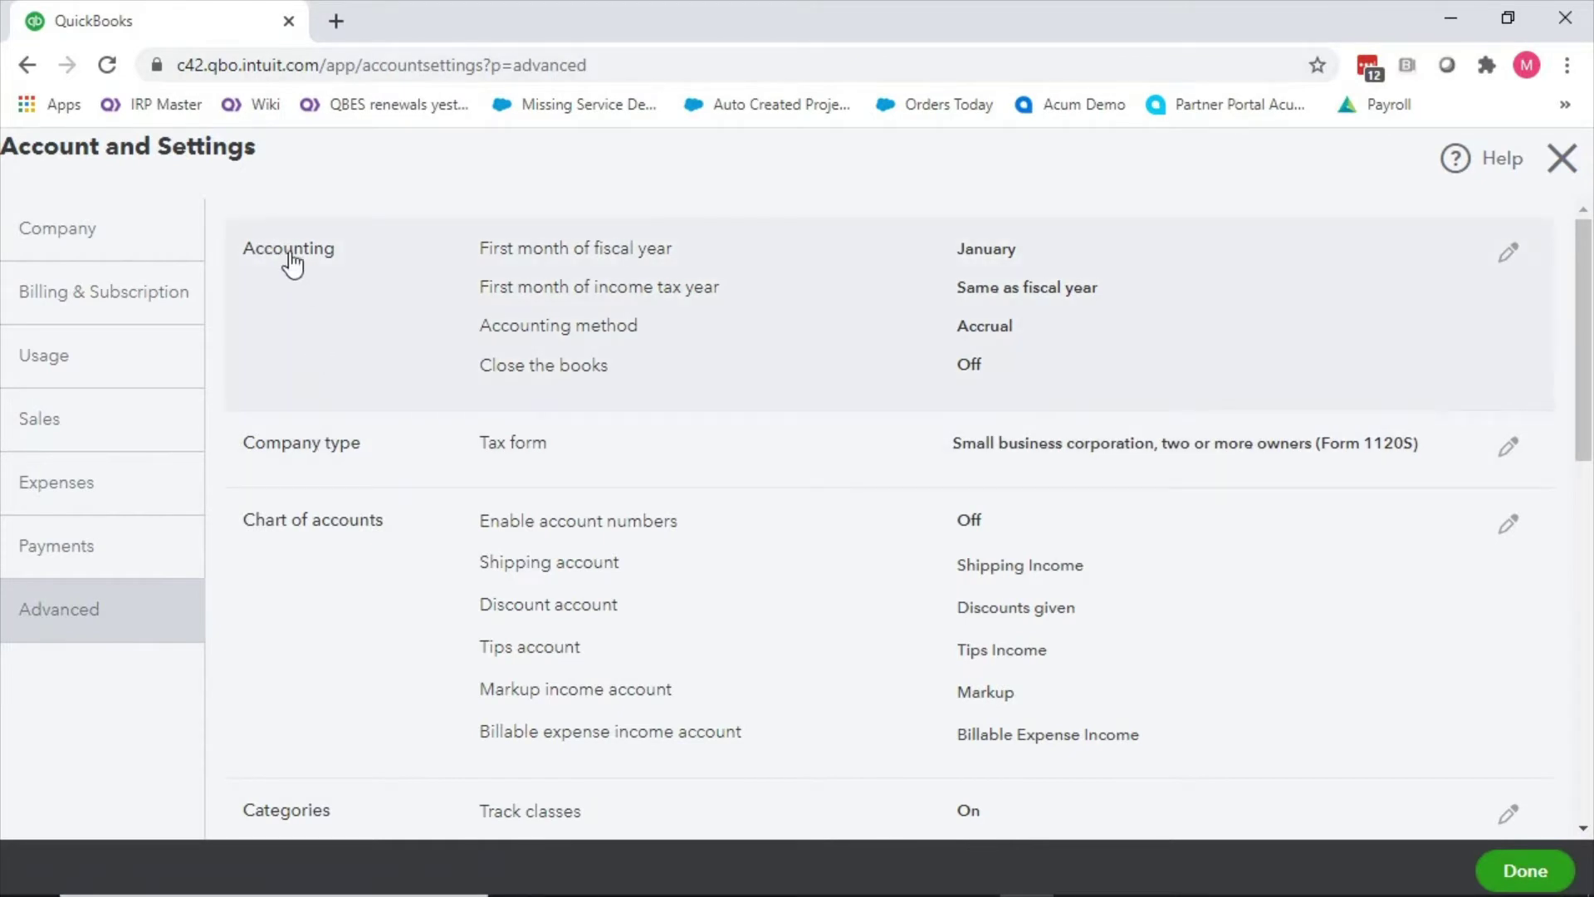
pyautogui.click(1506, 253)
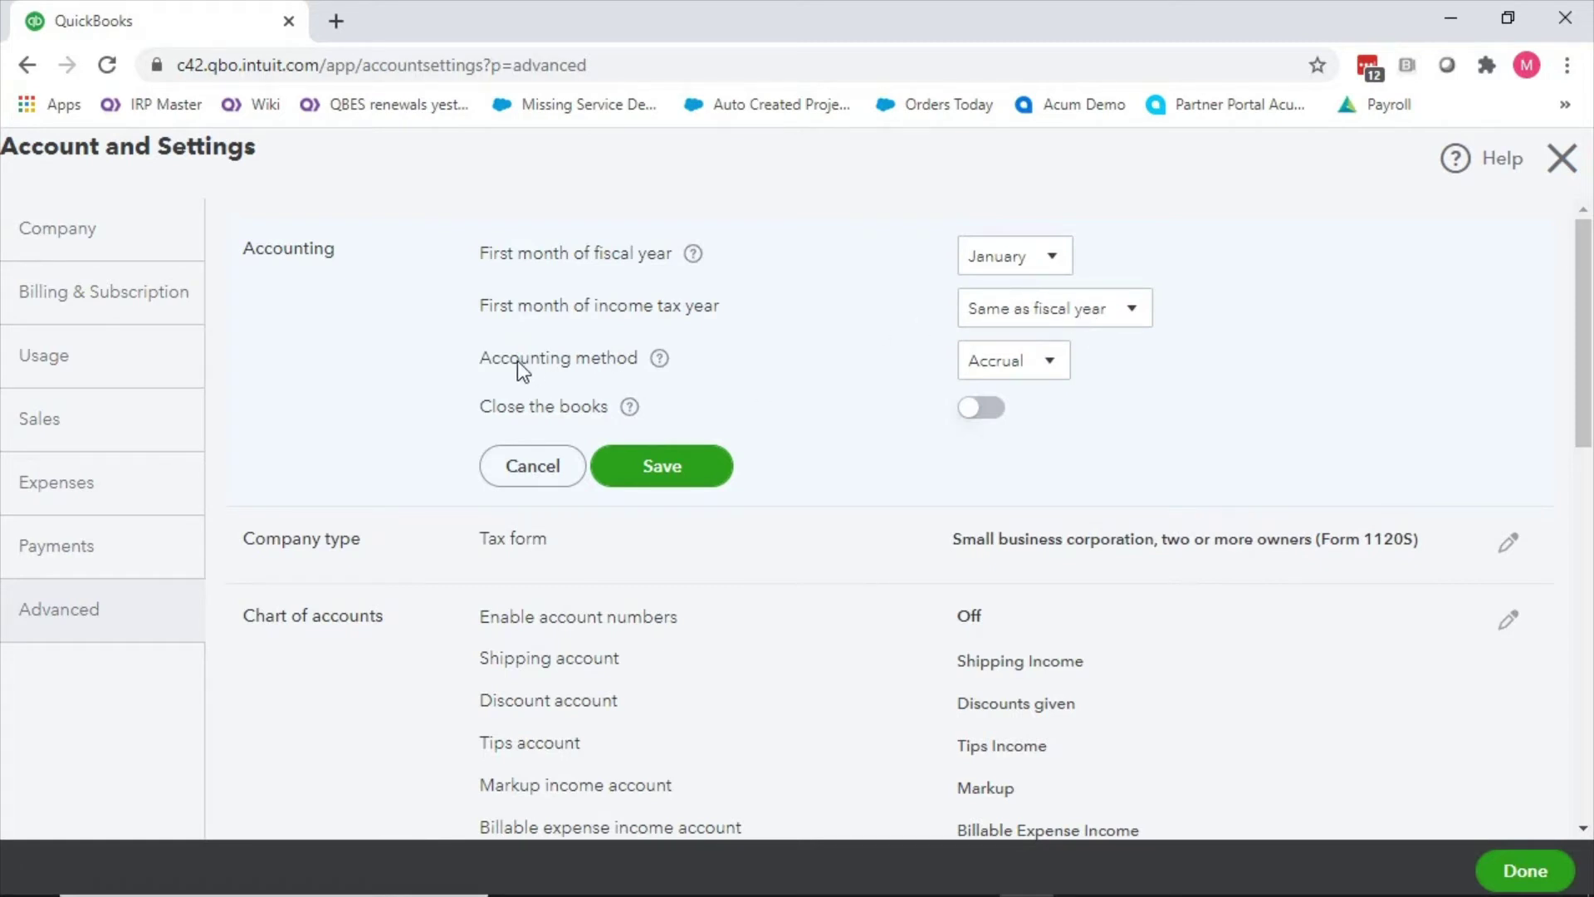
pyautogui.click(1059, 359)
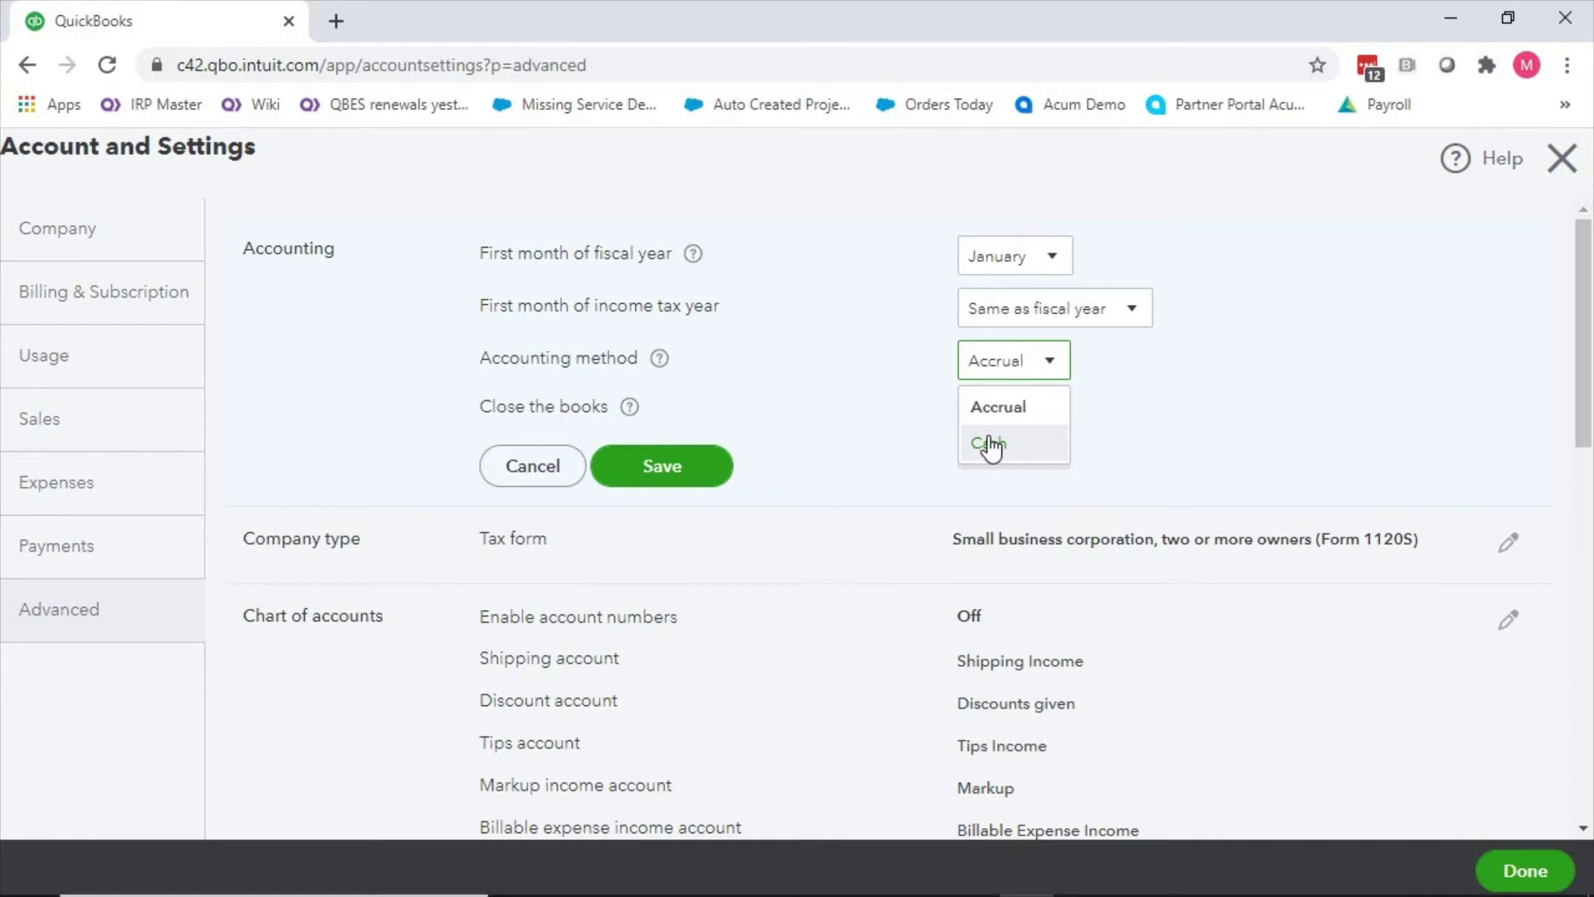
pyautogui.click(848, 353)
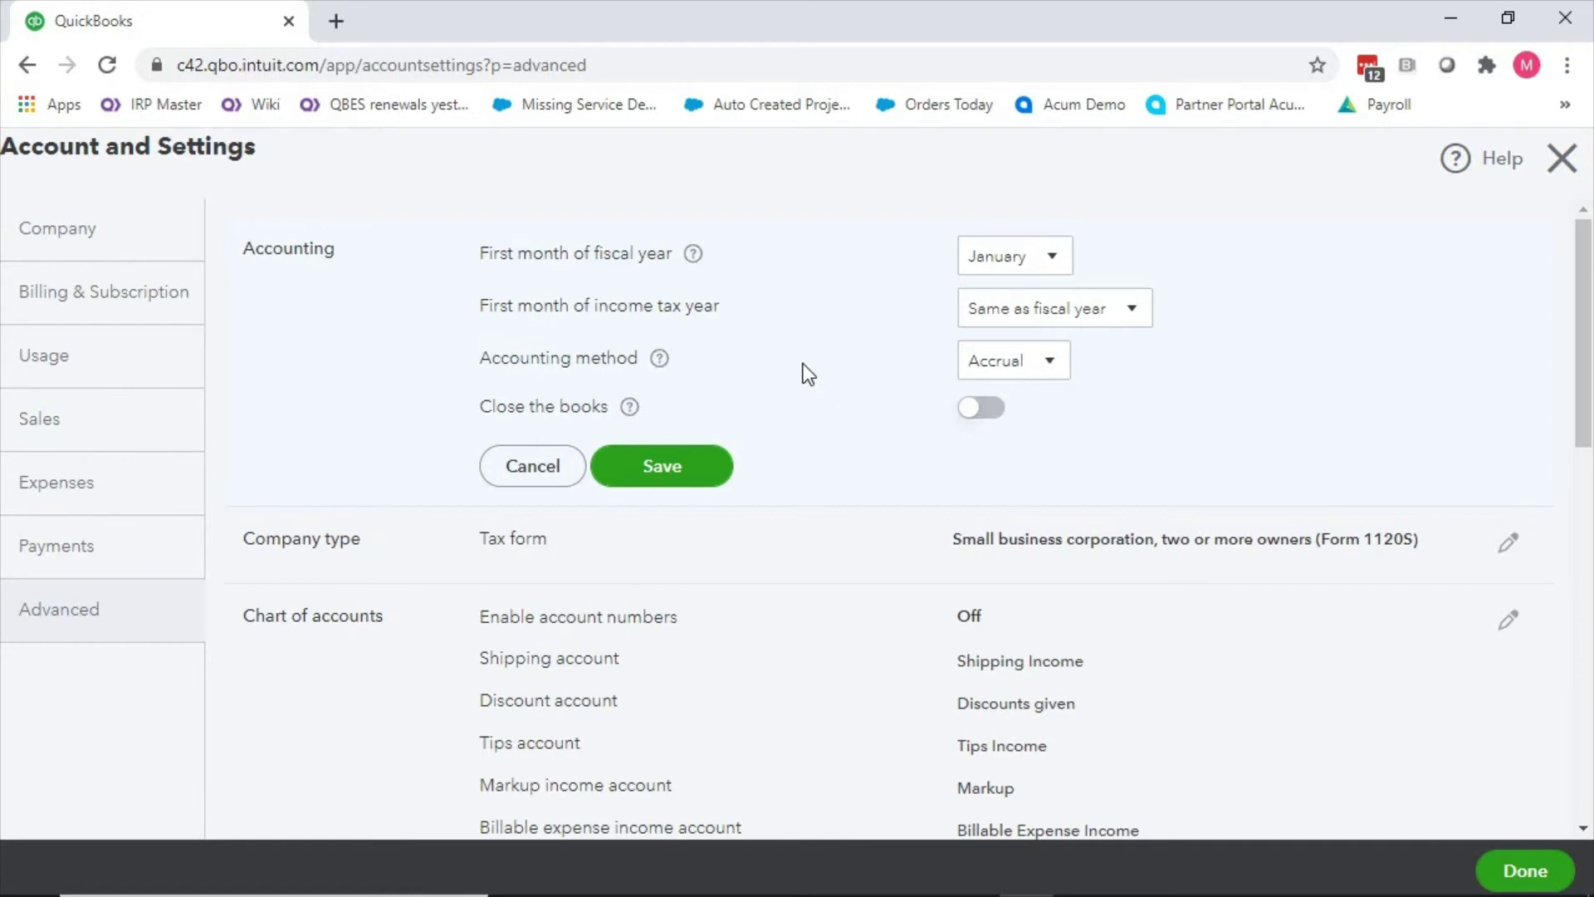
pyautogui.click(1562, 157)
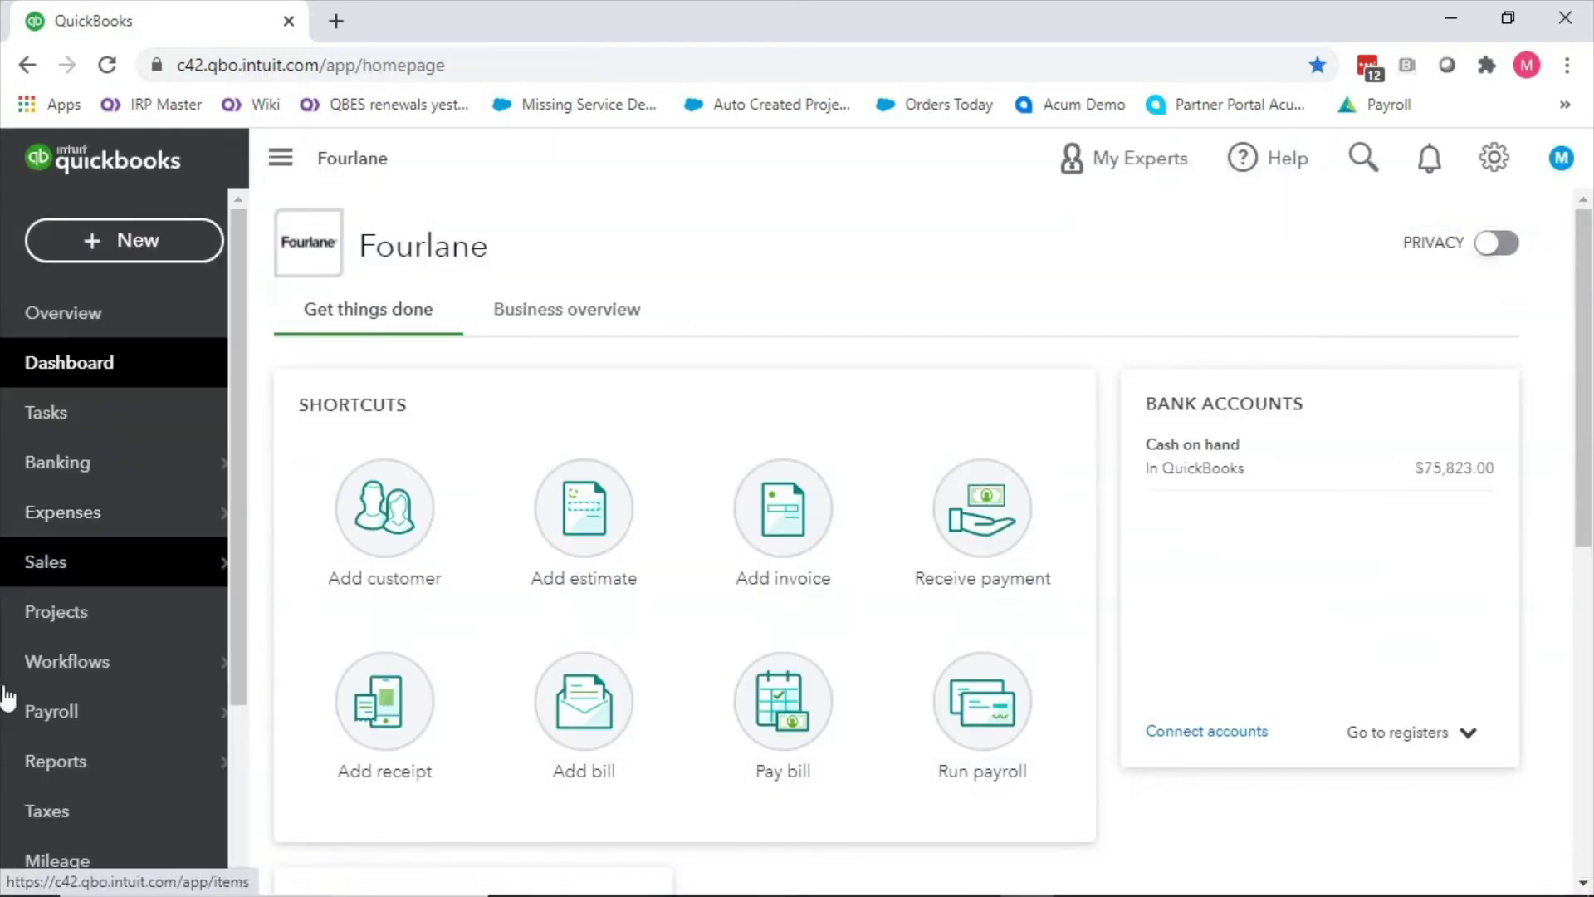
# Step: Open the standard Profit and Loss report and select Cash as its accounting method
pyautogui.moveTo(75, 735)
pyautogui.moveTo(71, 766)
pyautogui.click(360, 760)
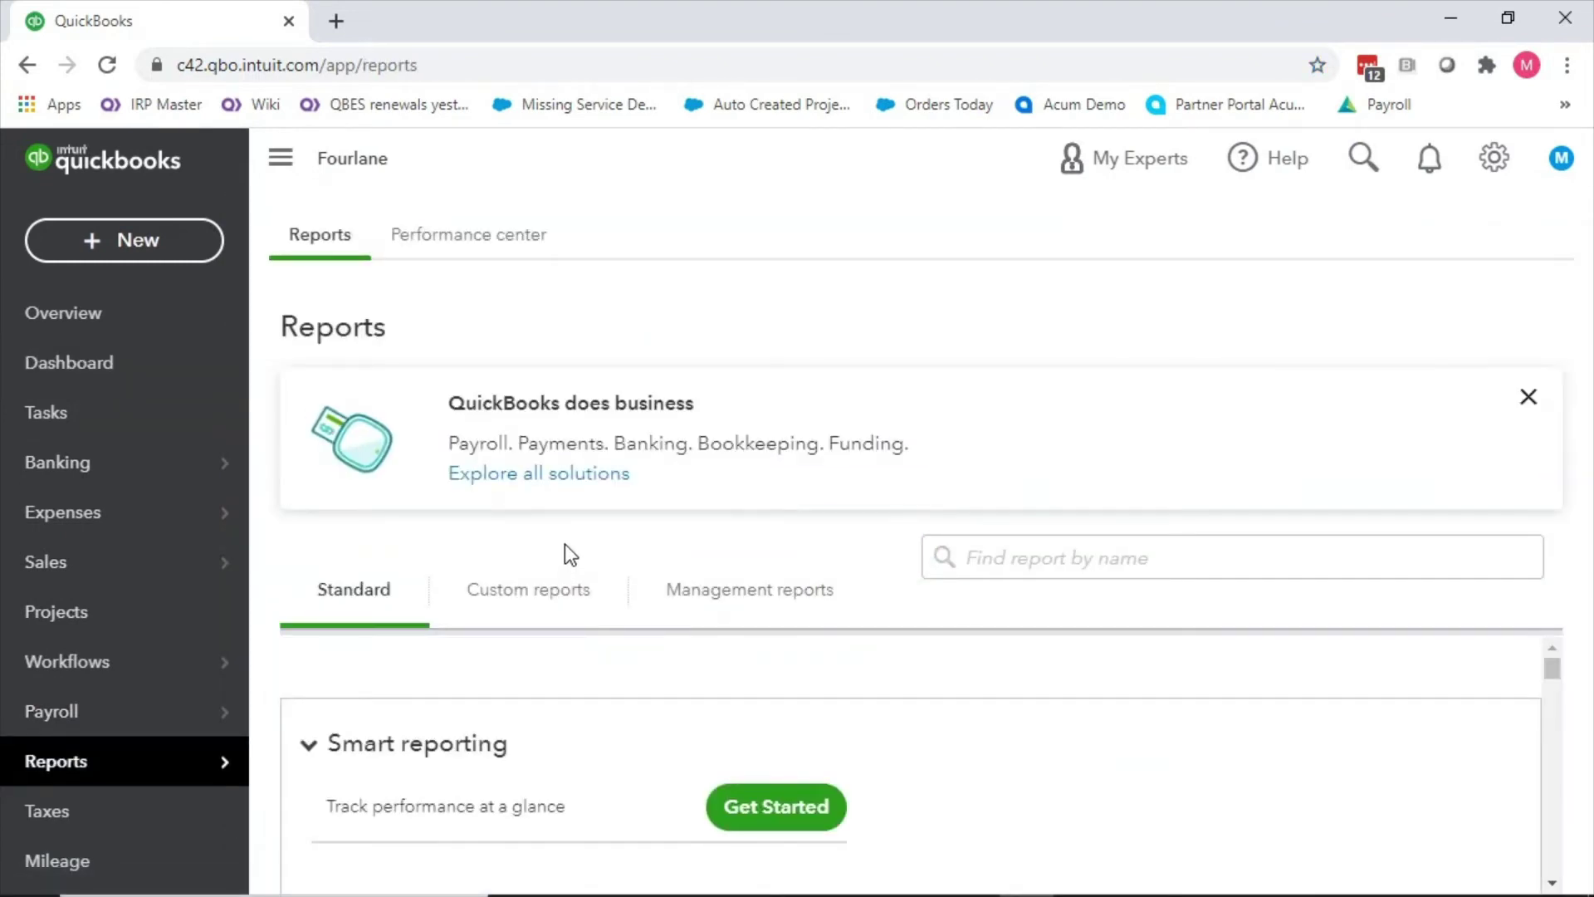
pyautogui.scroll(-2, 1296, 685)
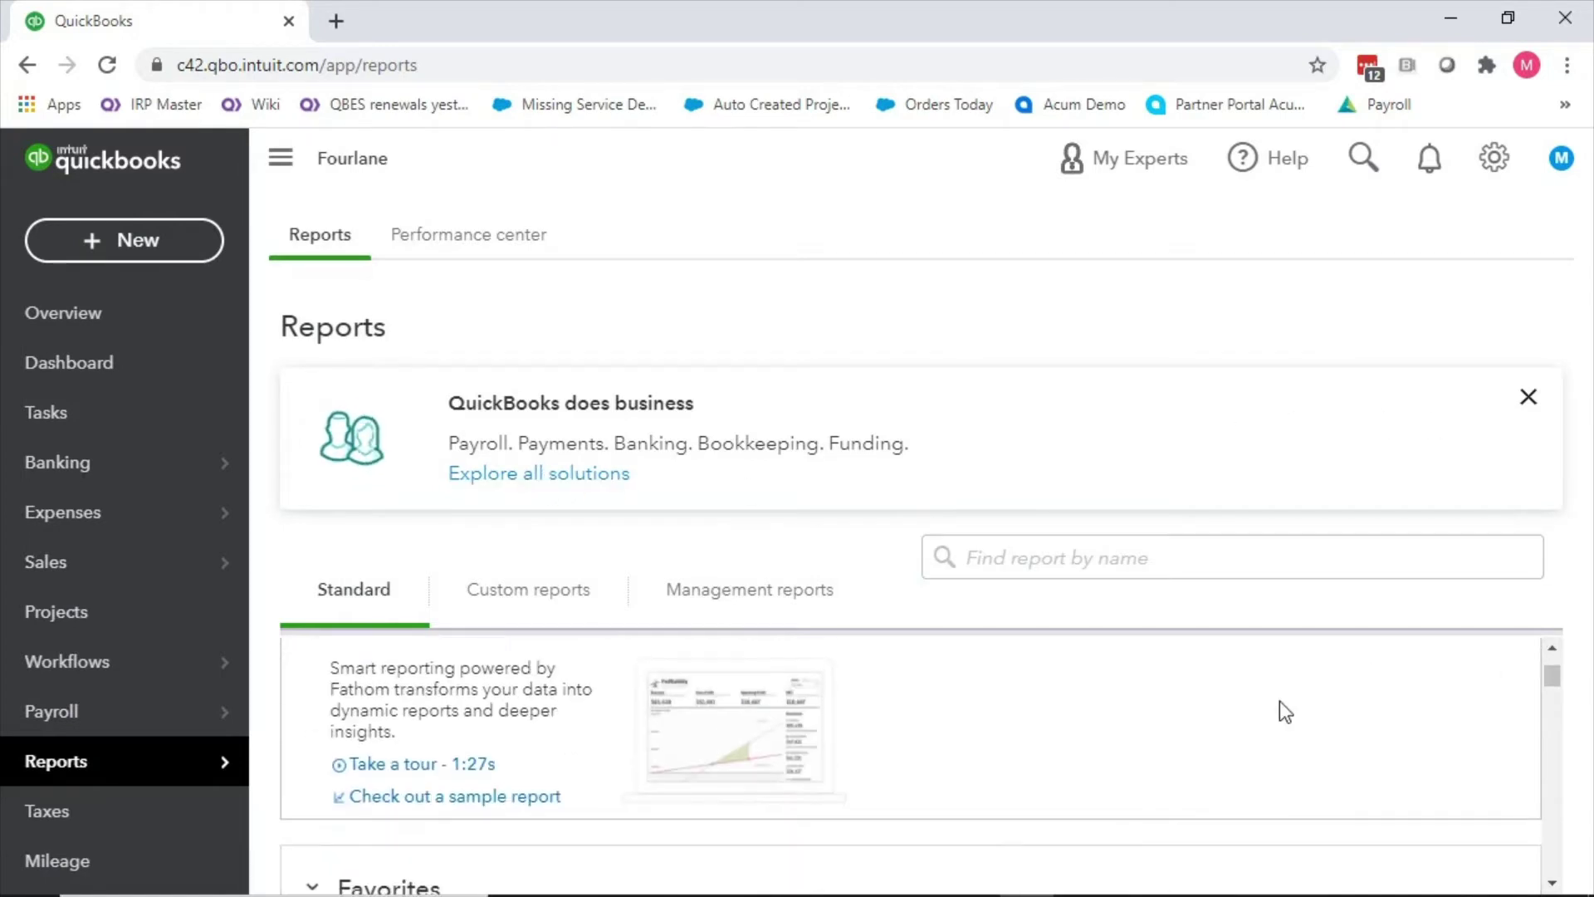
pyautogui.scroll(-5, 450, 735)
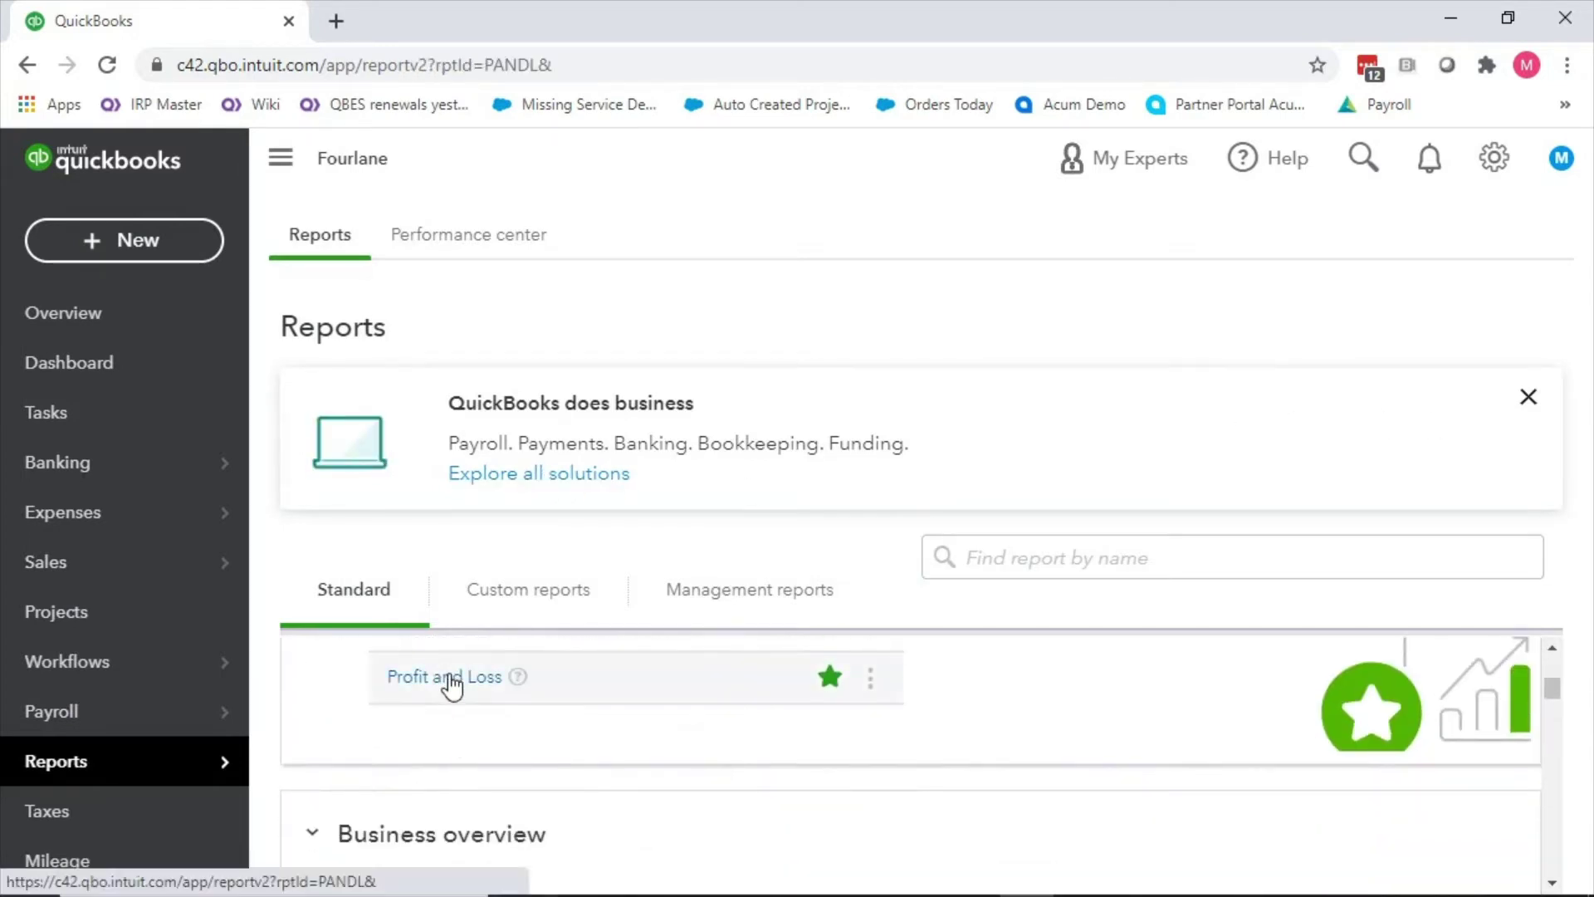
pyautogui.click(451, 683)
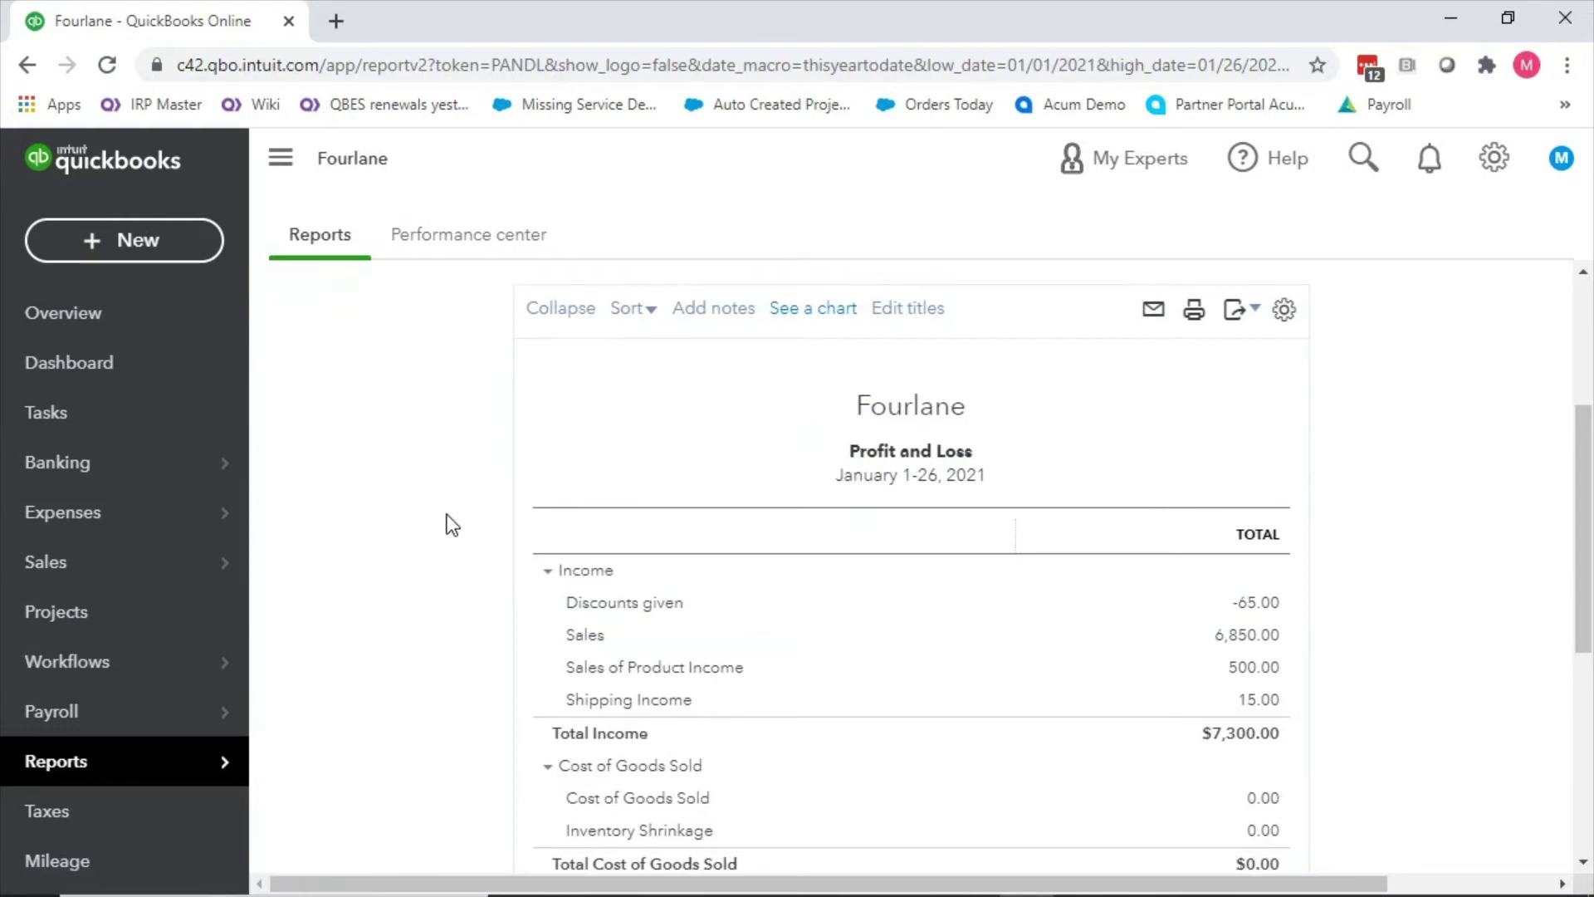
pyautogui.scroll(1, 447, 516)
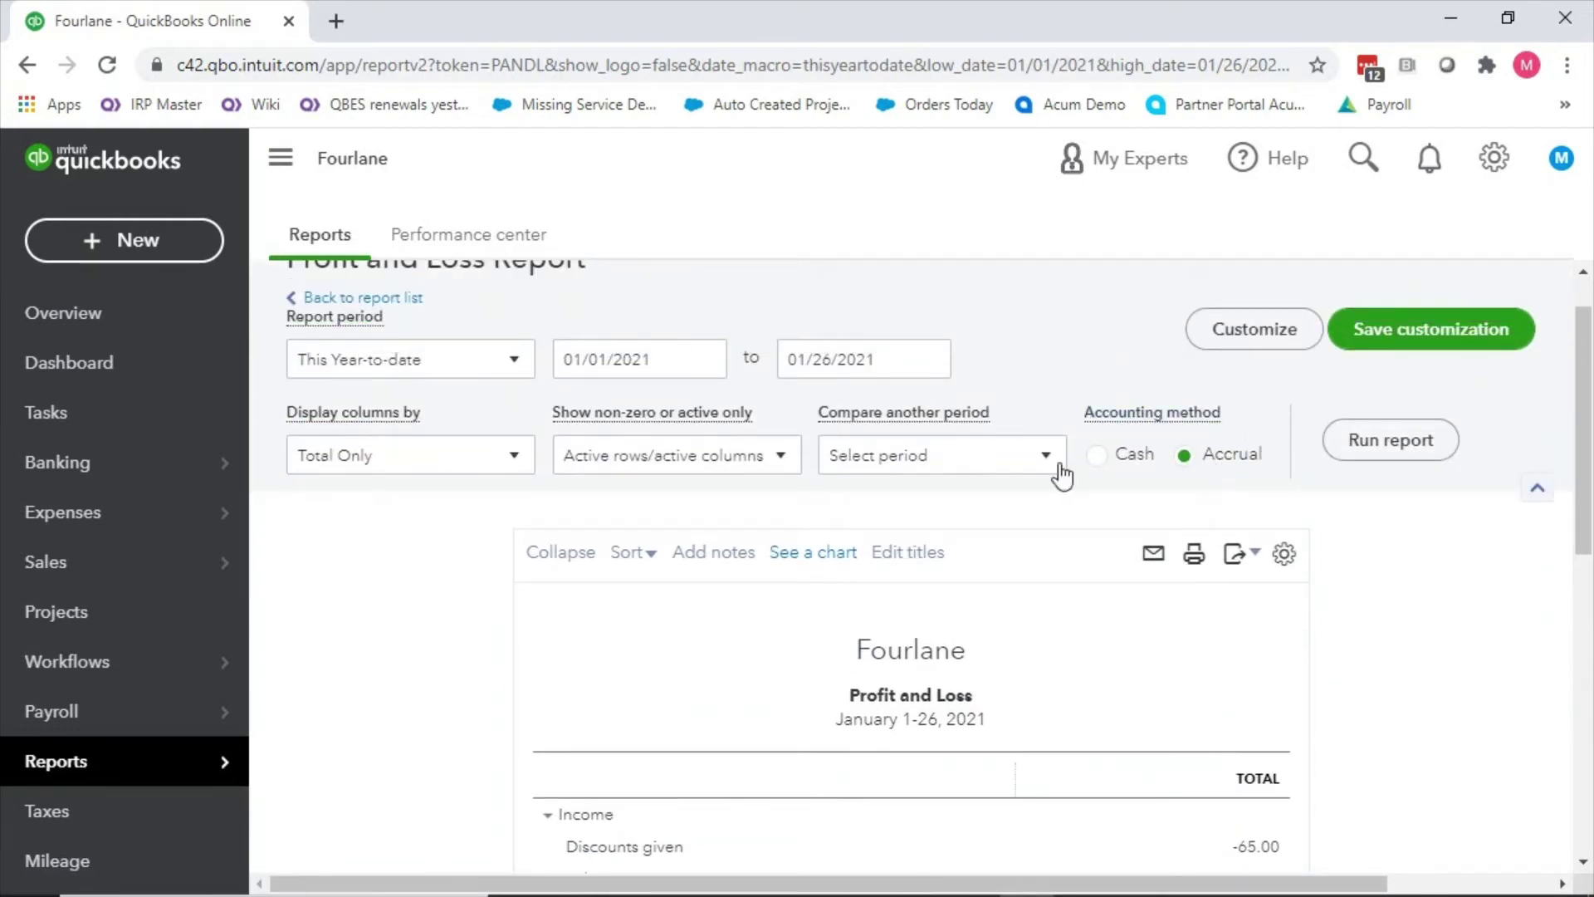
pyautogui.click(1095, 457)
# Step: Return to the advanced section of the company's account settings
pyautogui.click(1495, 159)
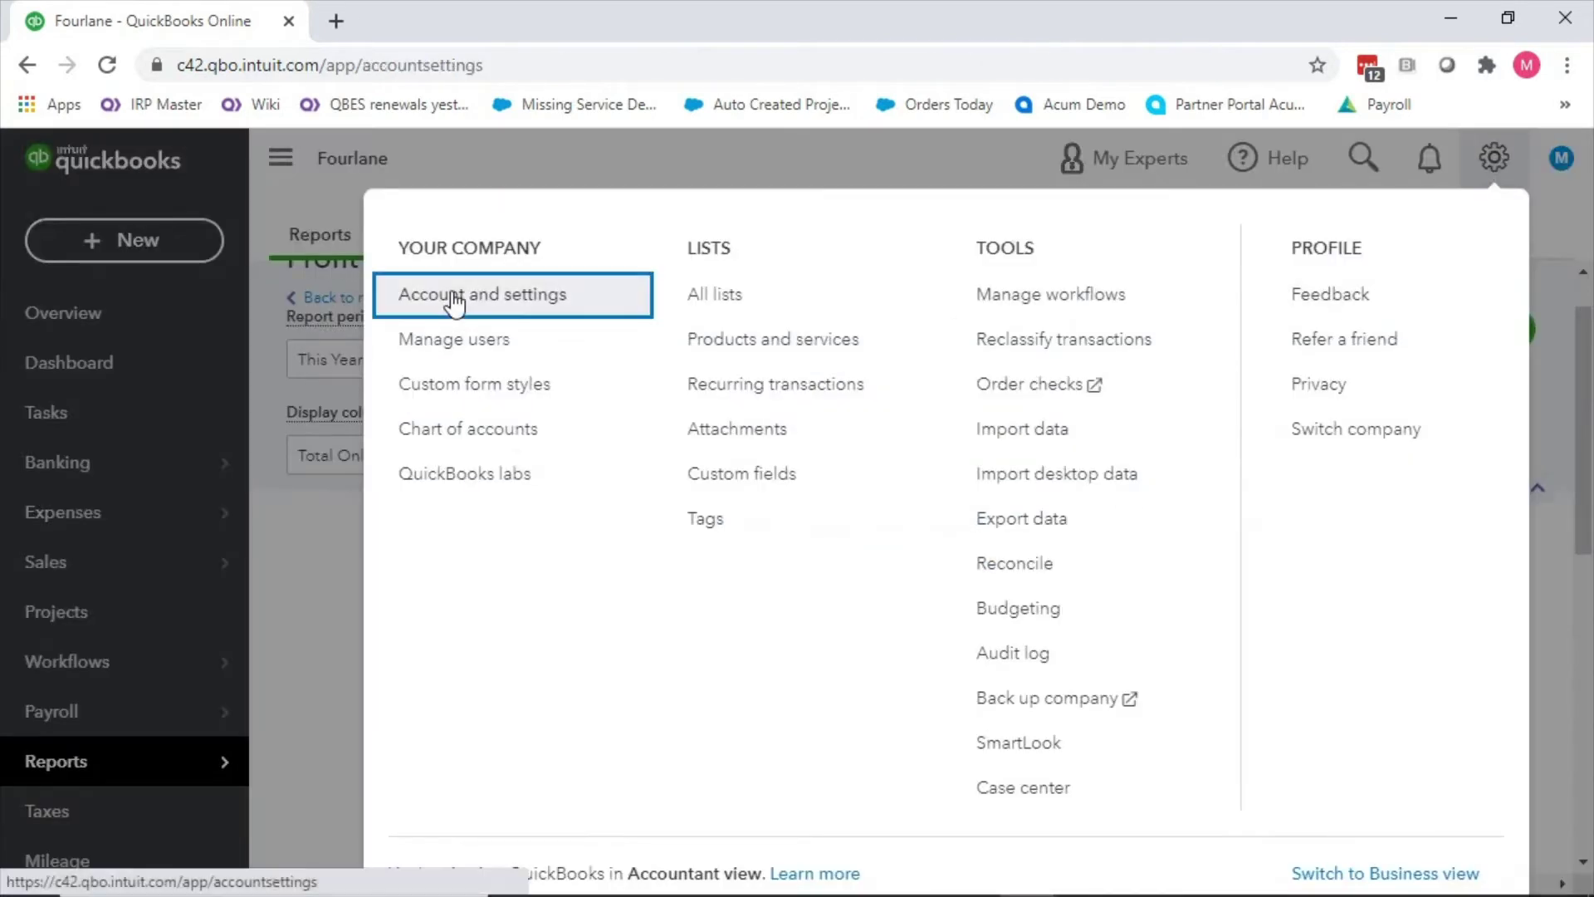
pyautogui.click(453, 299)
pyautogui.click(127, 622)
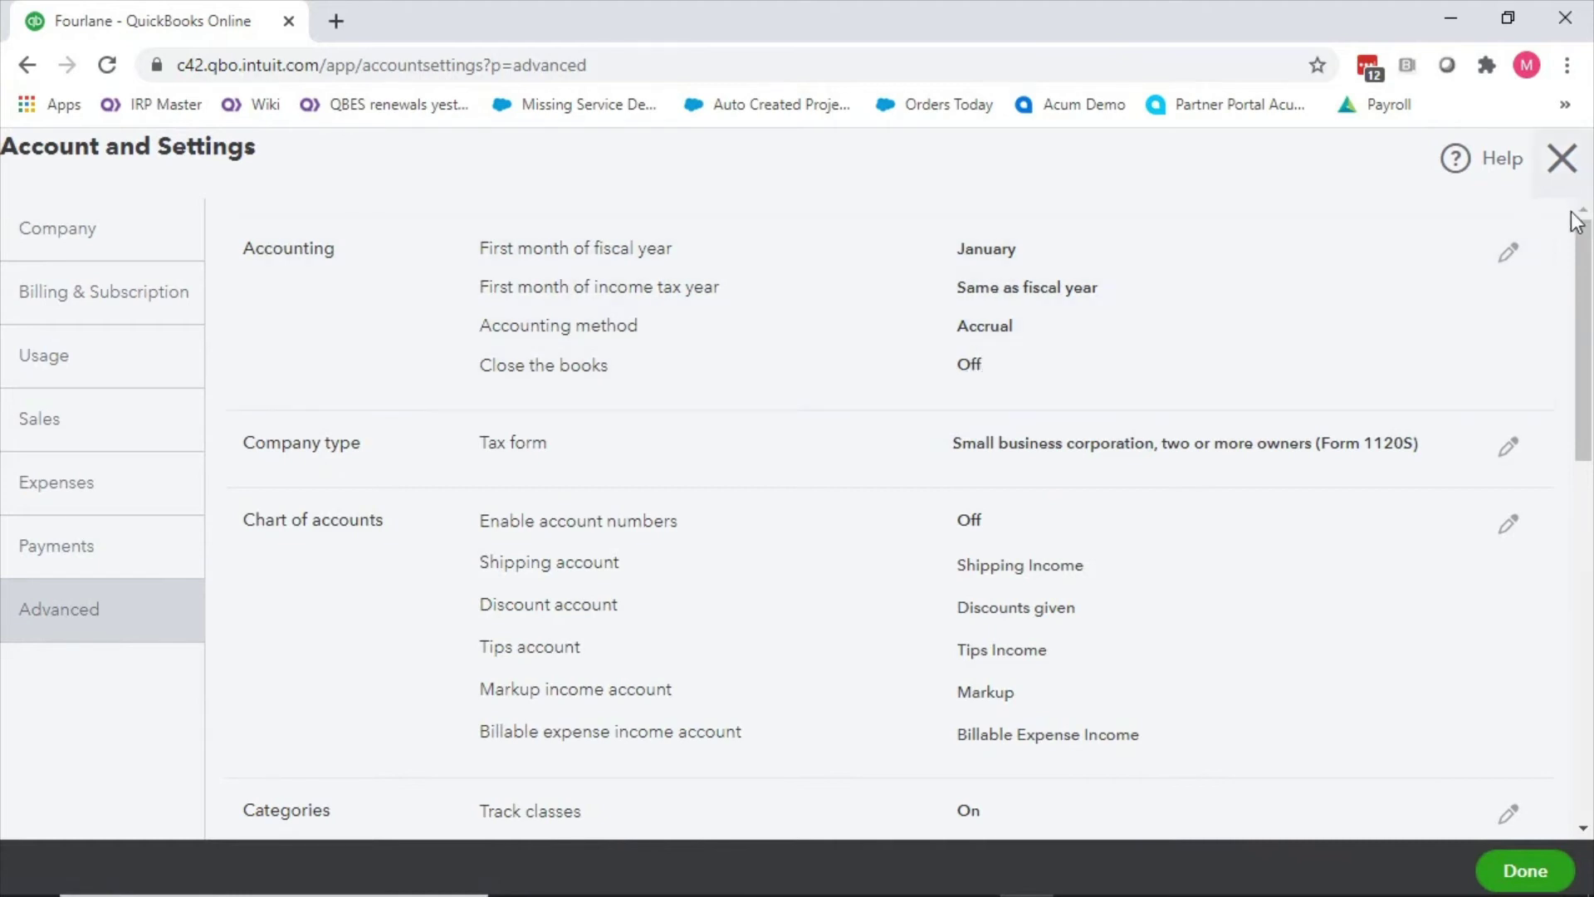
# Step: Turn on closing the books in the accounting settings and enter 12/31/2020 as the closing date
pyautogui.click(1508, 251)
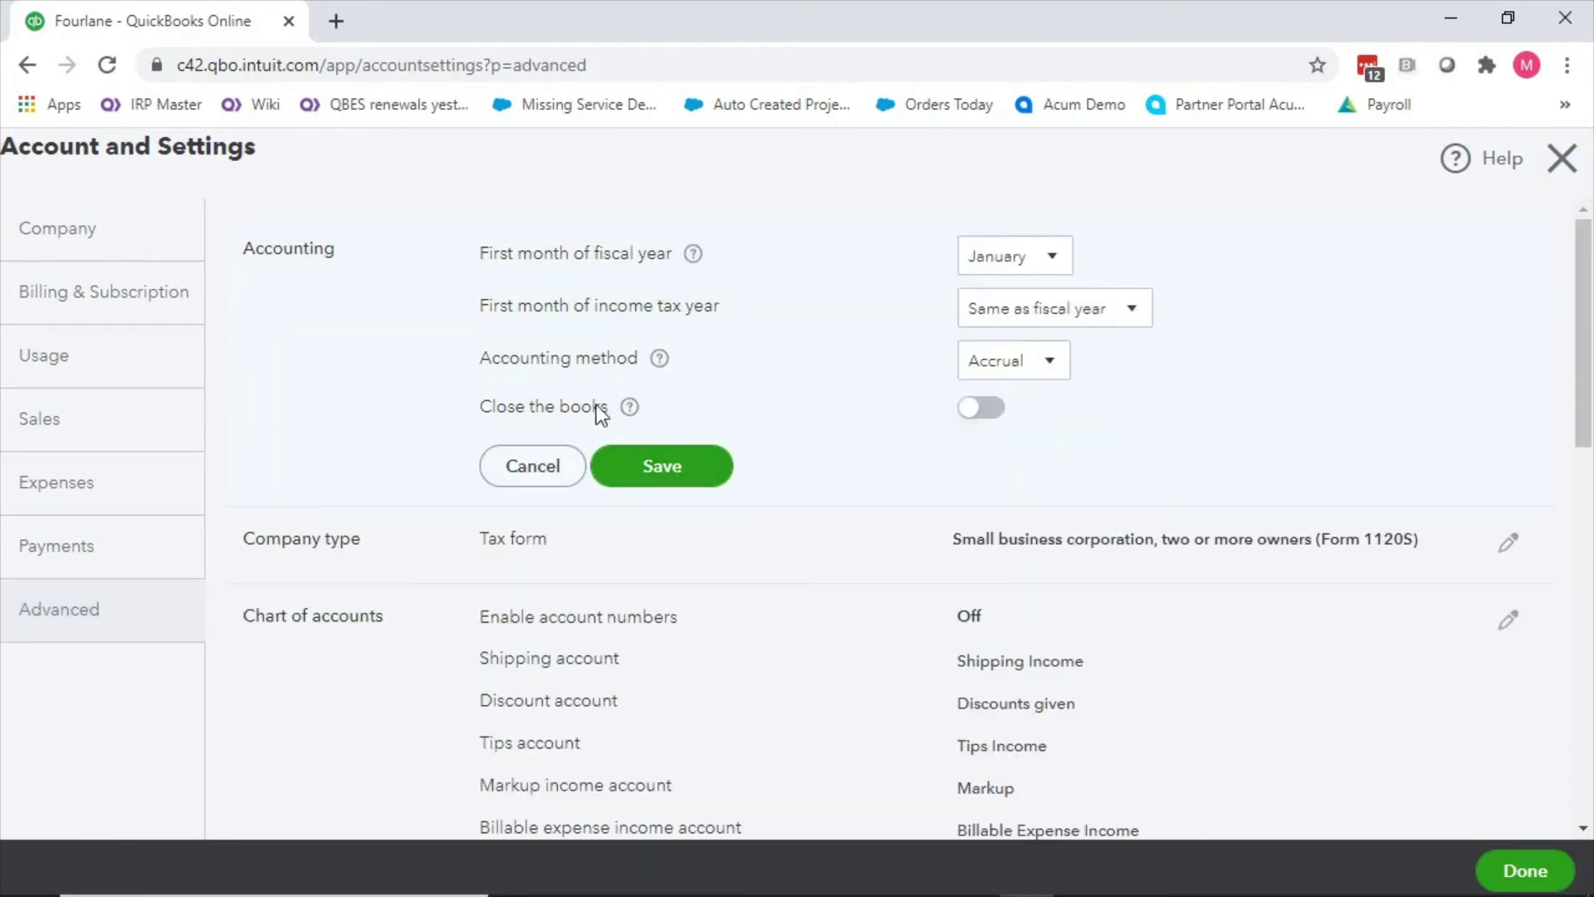
pyautogui.click(980, 407)
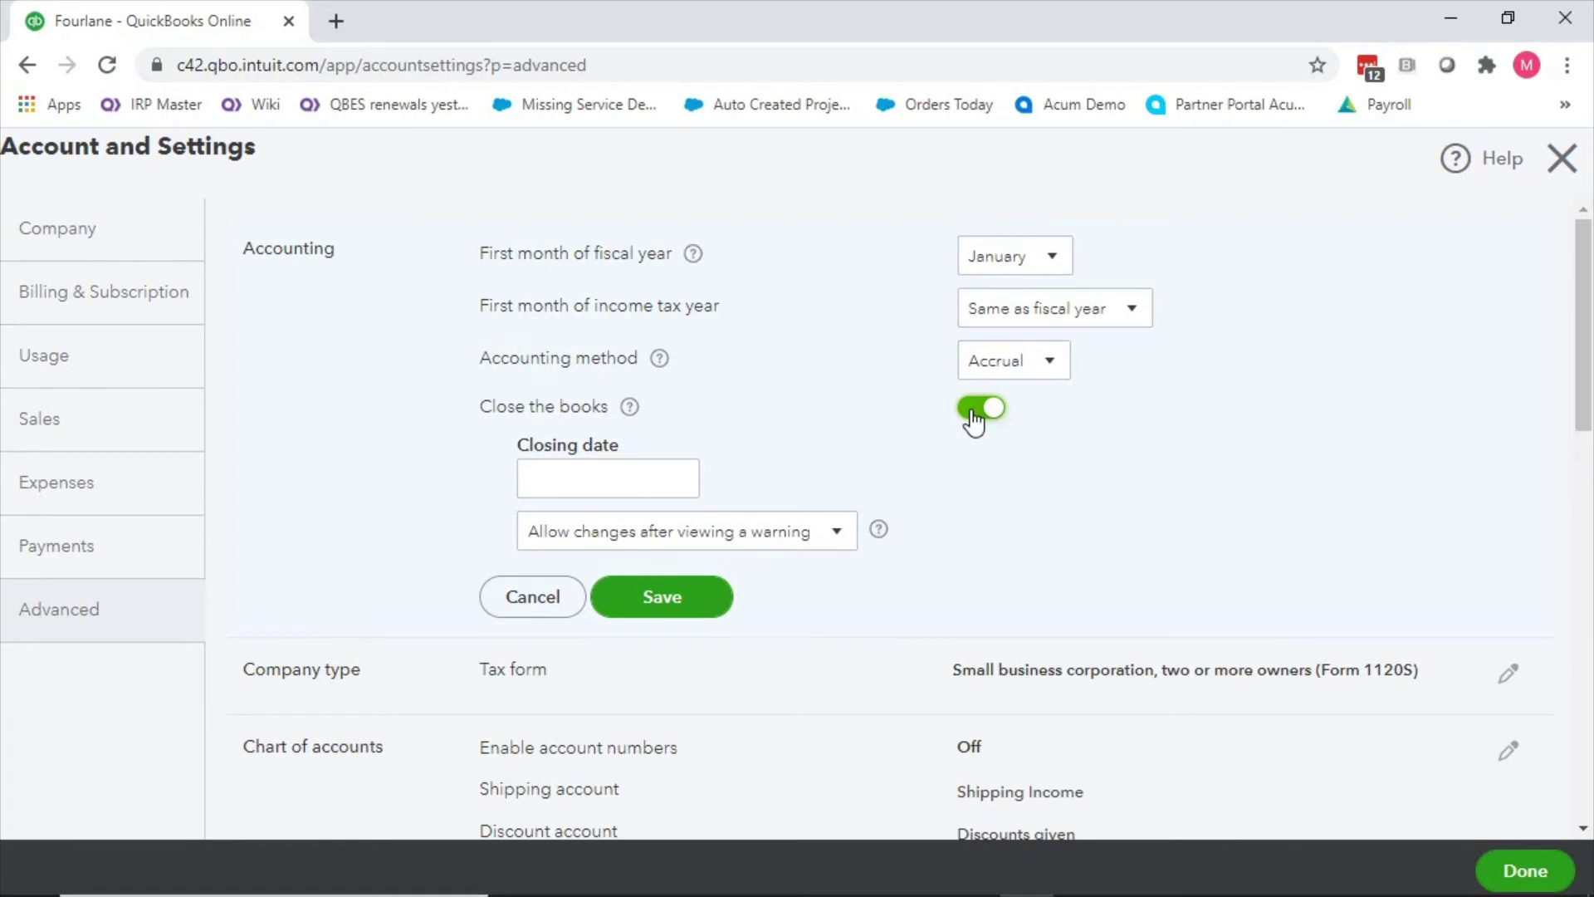
pyautogui.click(559, 473)
pyautogui.click(758, 488)
pyautogui.click(585, 488)
pyautogui.write('1')
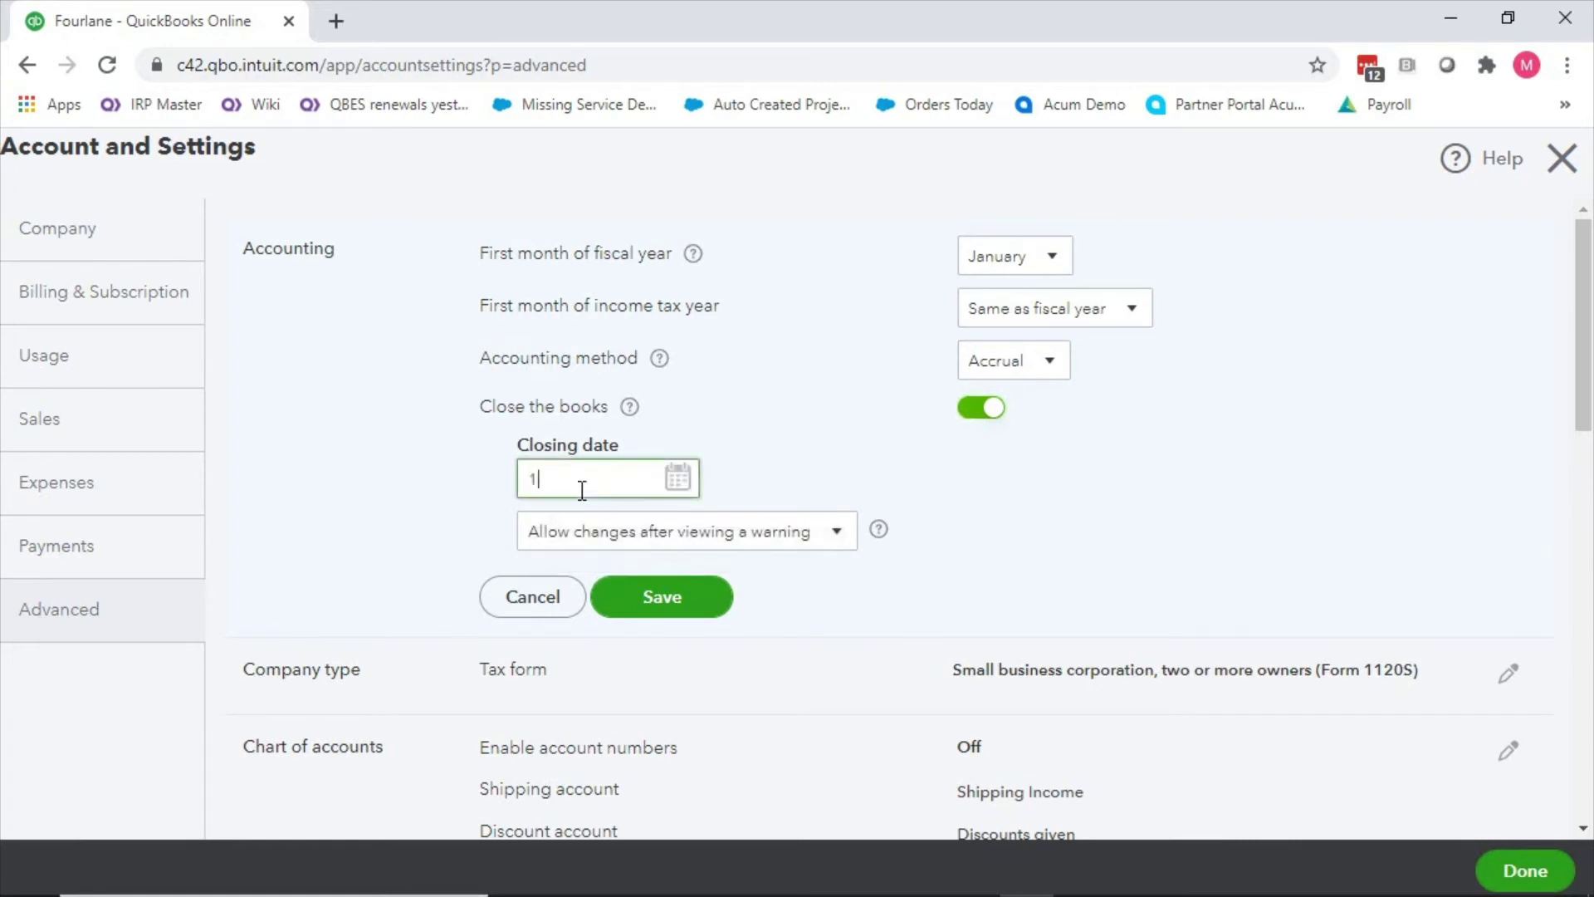
pyautogui.write('2/31/2020')
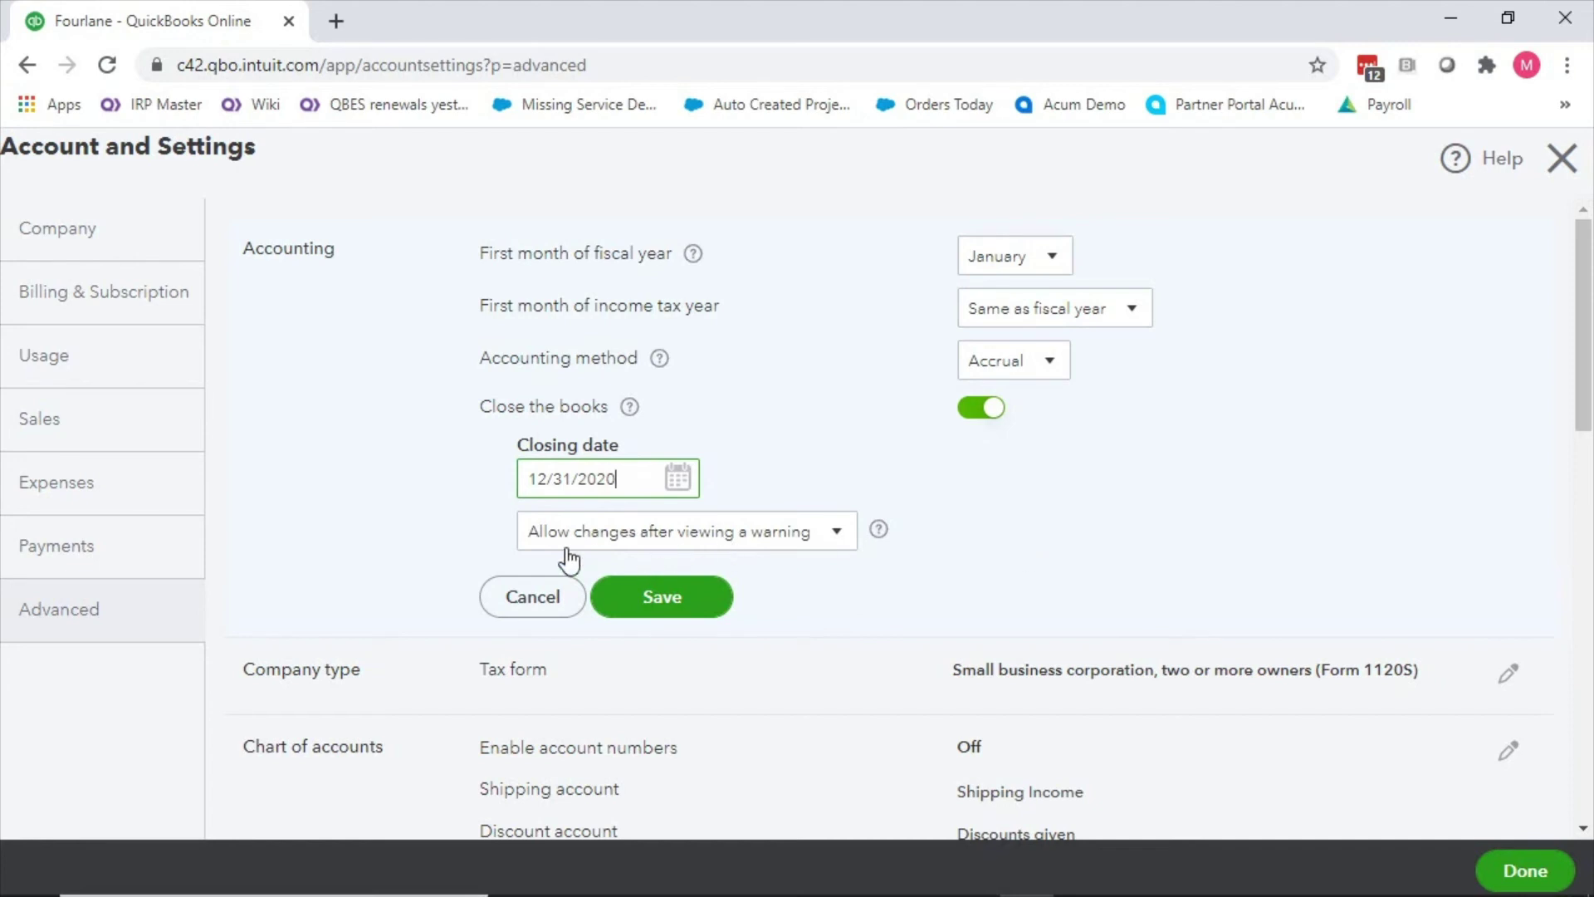
# Step: Try to save the option allowing closed-period changes after a warning and password, and cancel the accounting edits
pyautogui.click(834, 544)
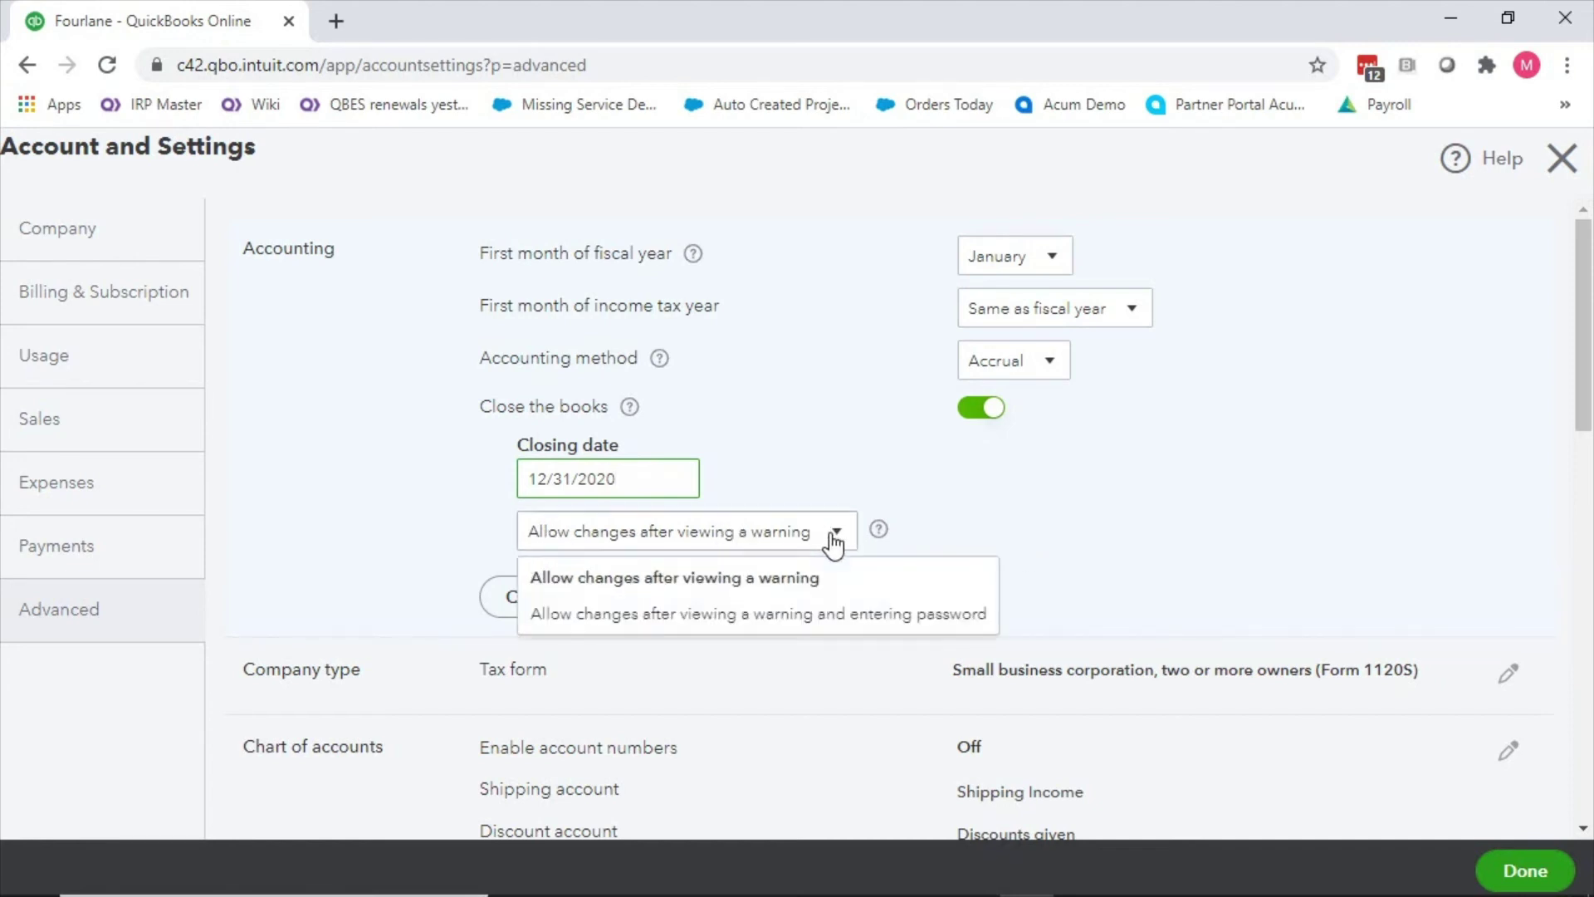
pyautogui.click(662, 621)
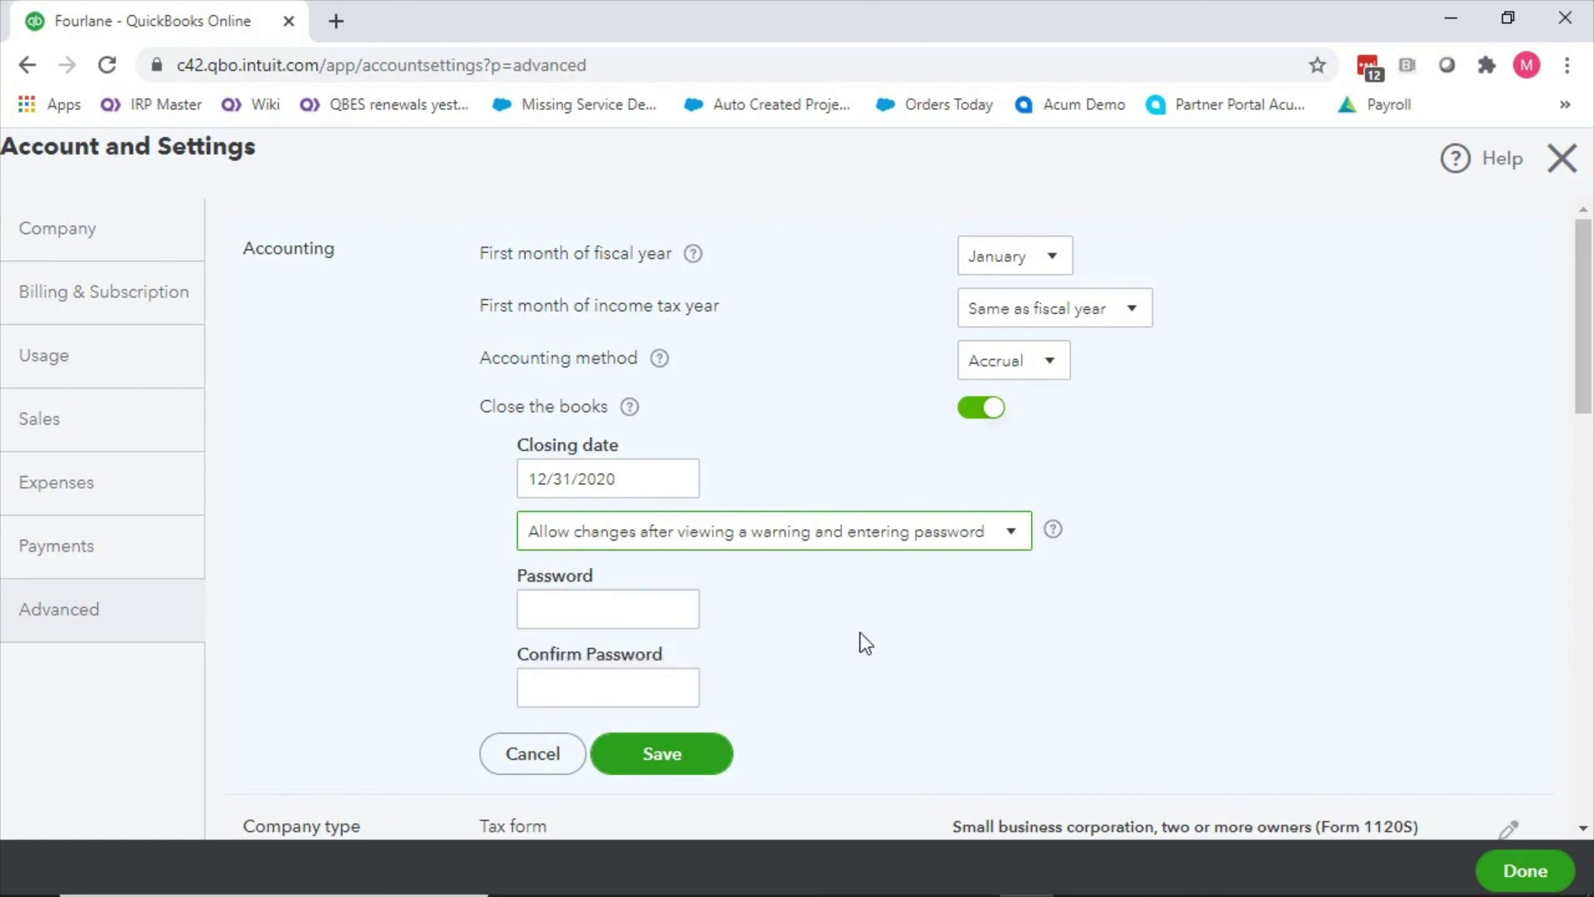
pyautogui.scroll(-3, 859, 640)
pyautogui.scroll(2, 901, 563)
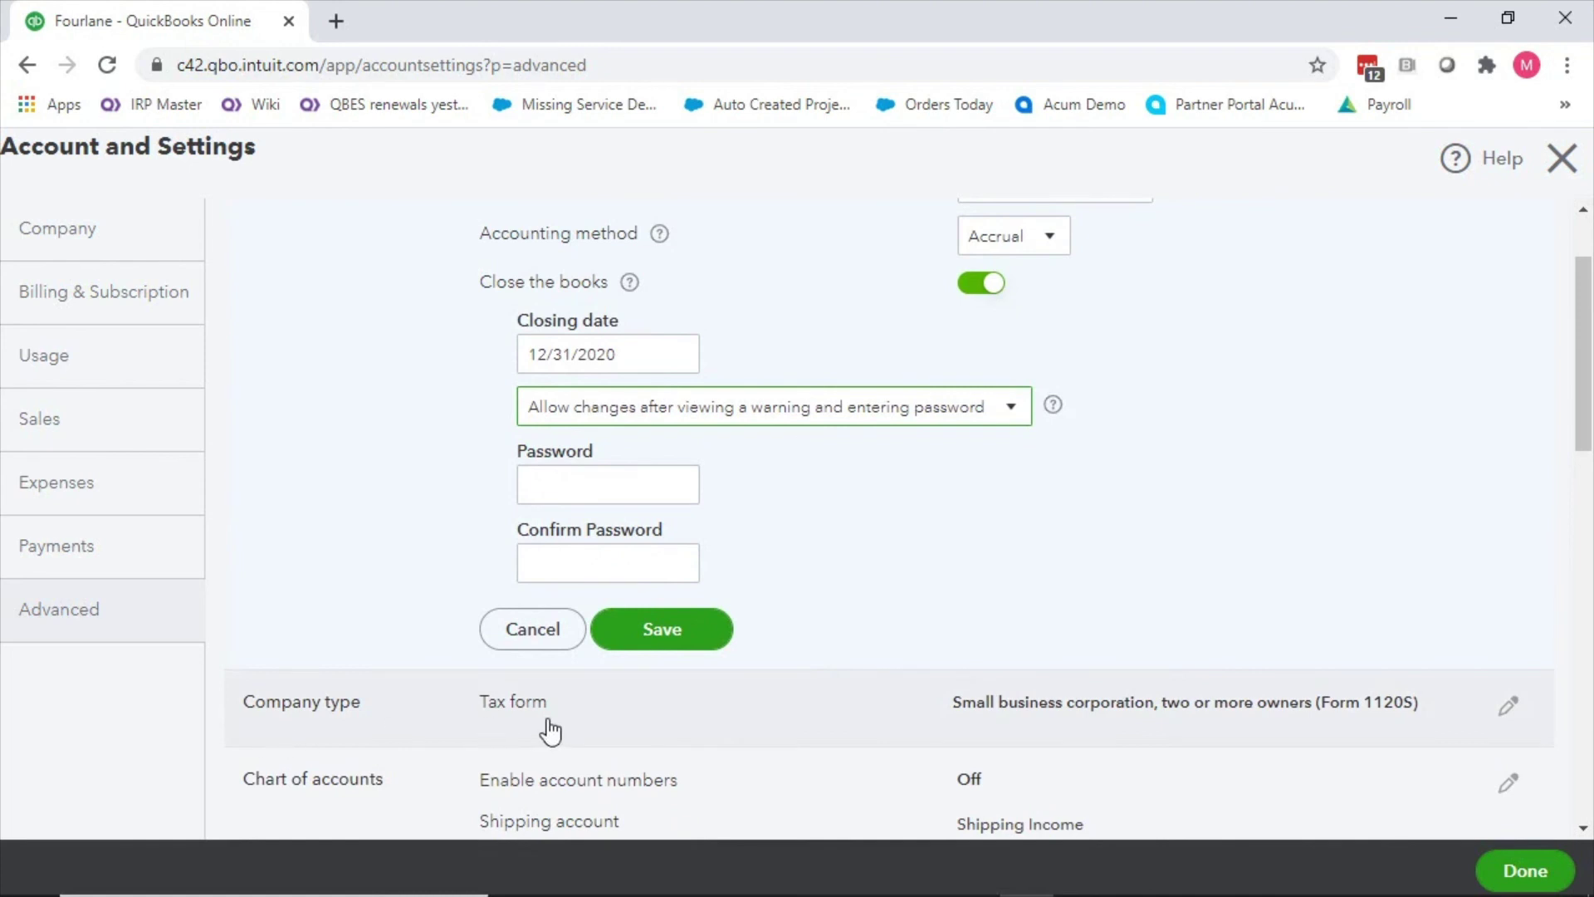
pyautogui.click(1509, 707)
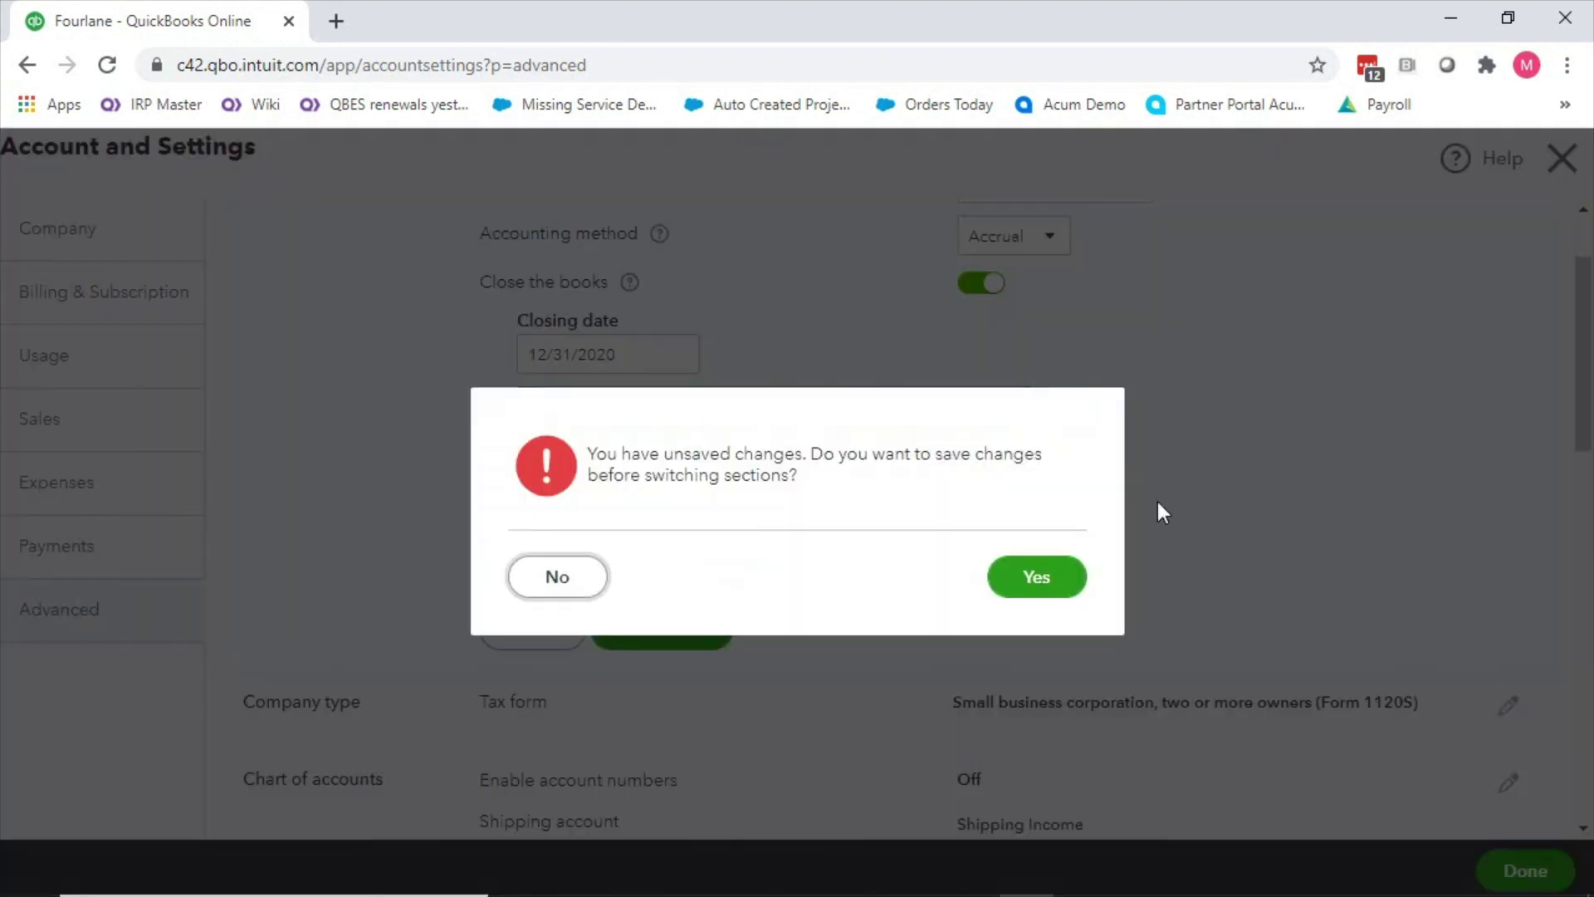
pyautogui.click(1062, 588)
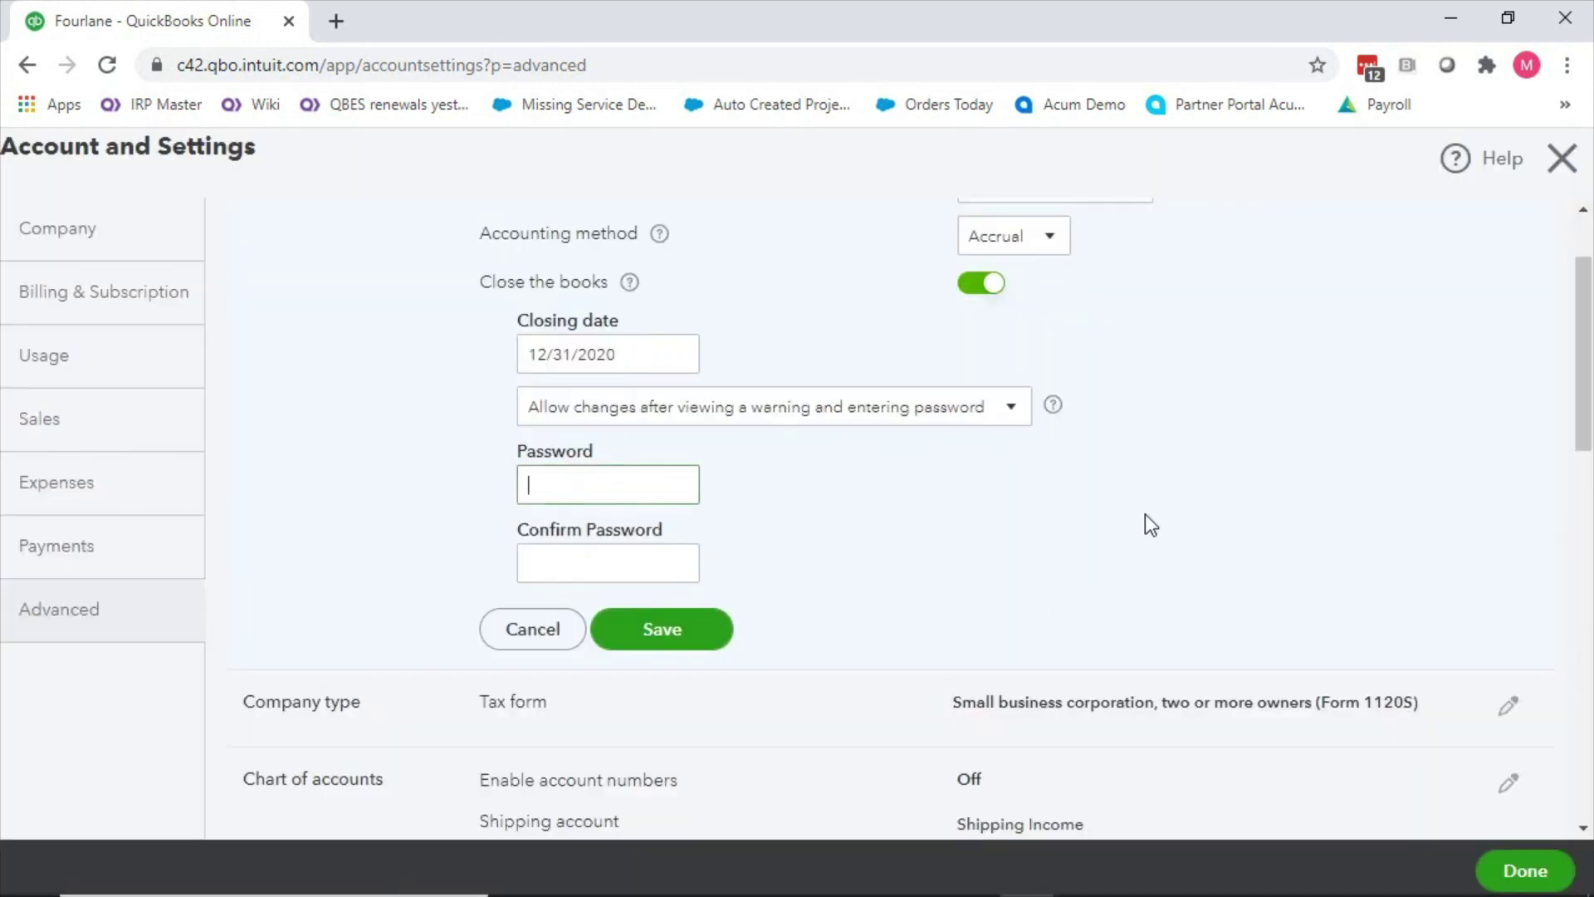
pyautogui.click(525, 631)
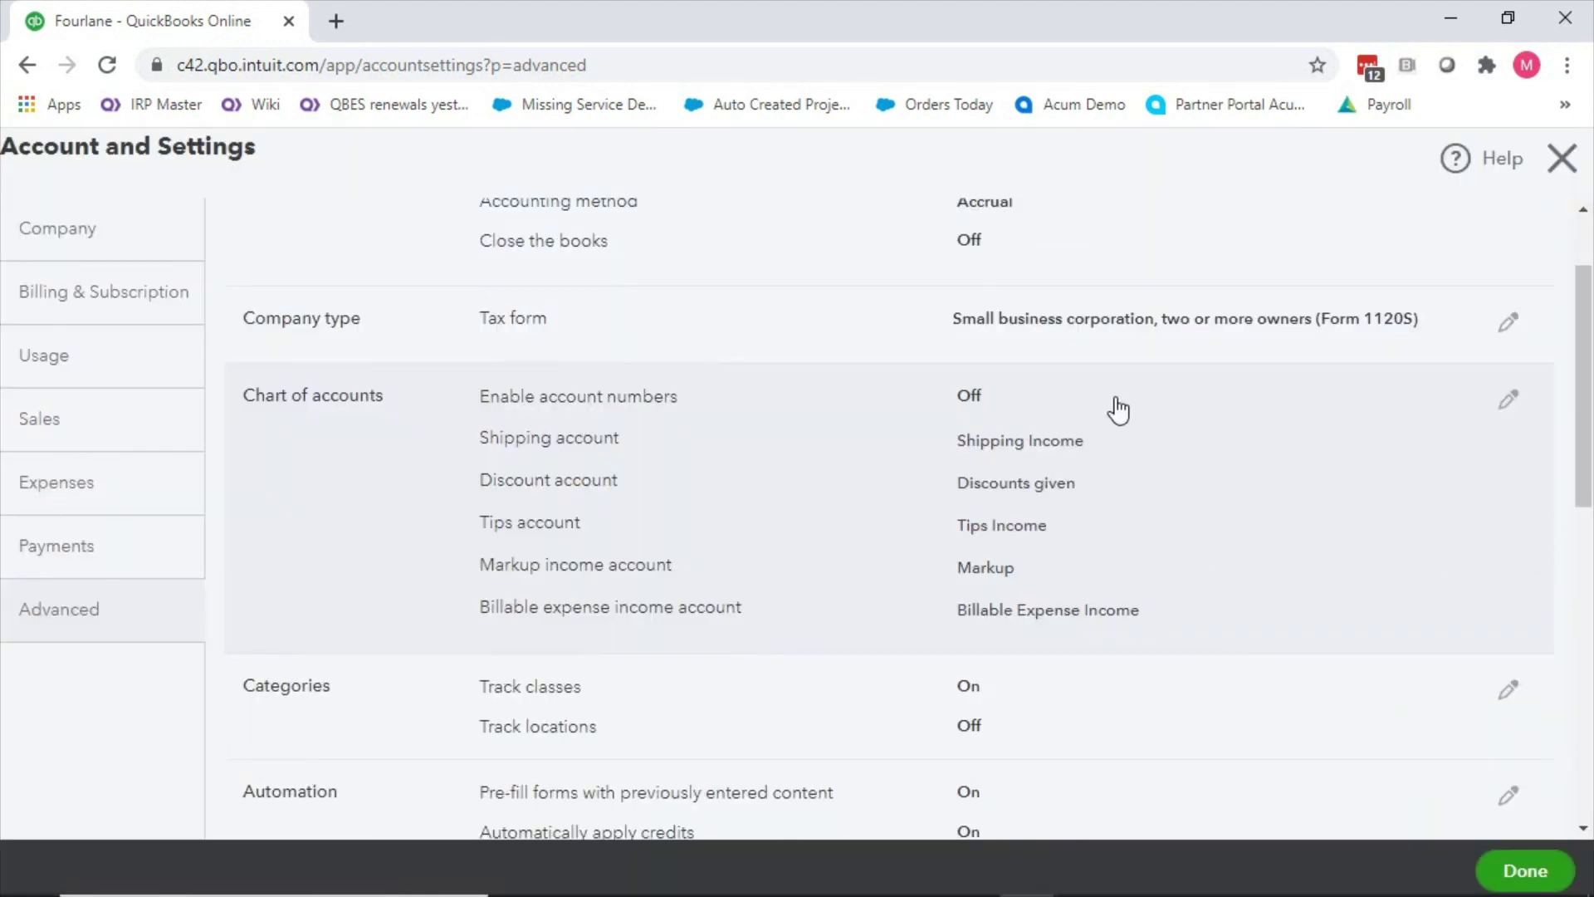
# Step: Set the company type's tax form to Small business corporation, two or more owners (Form 1120S), and save it
pyautogui.click(1511, 323)
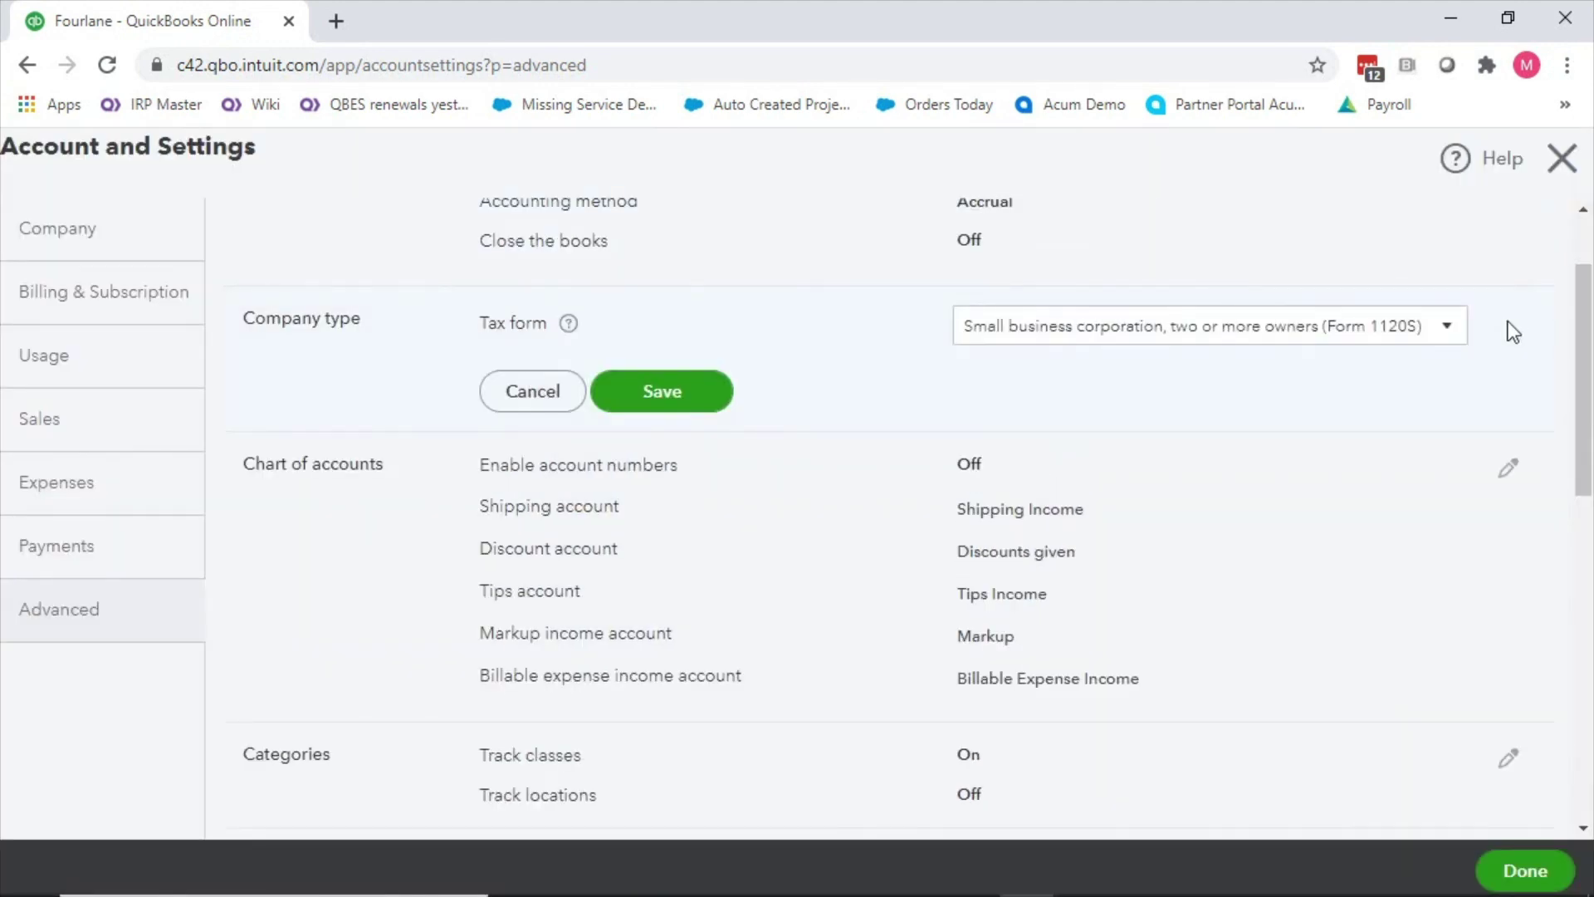
pyautogui.click(1453, 329)
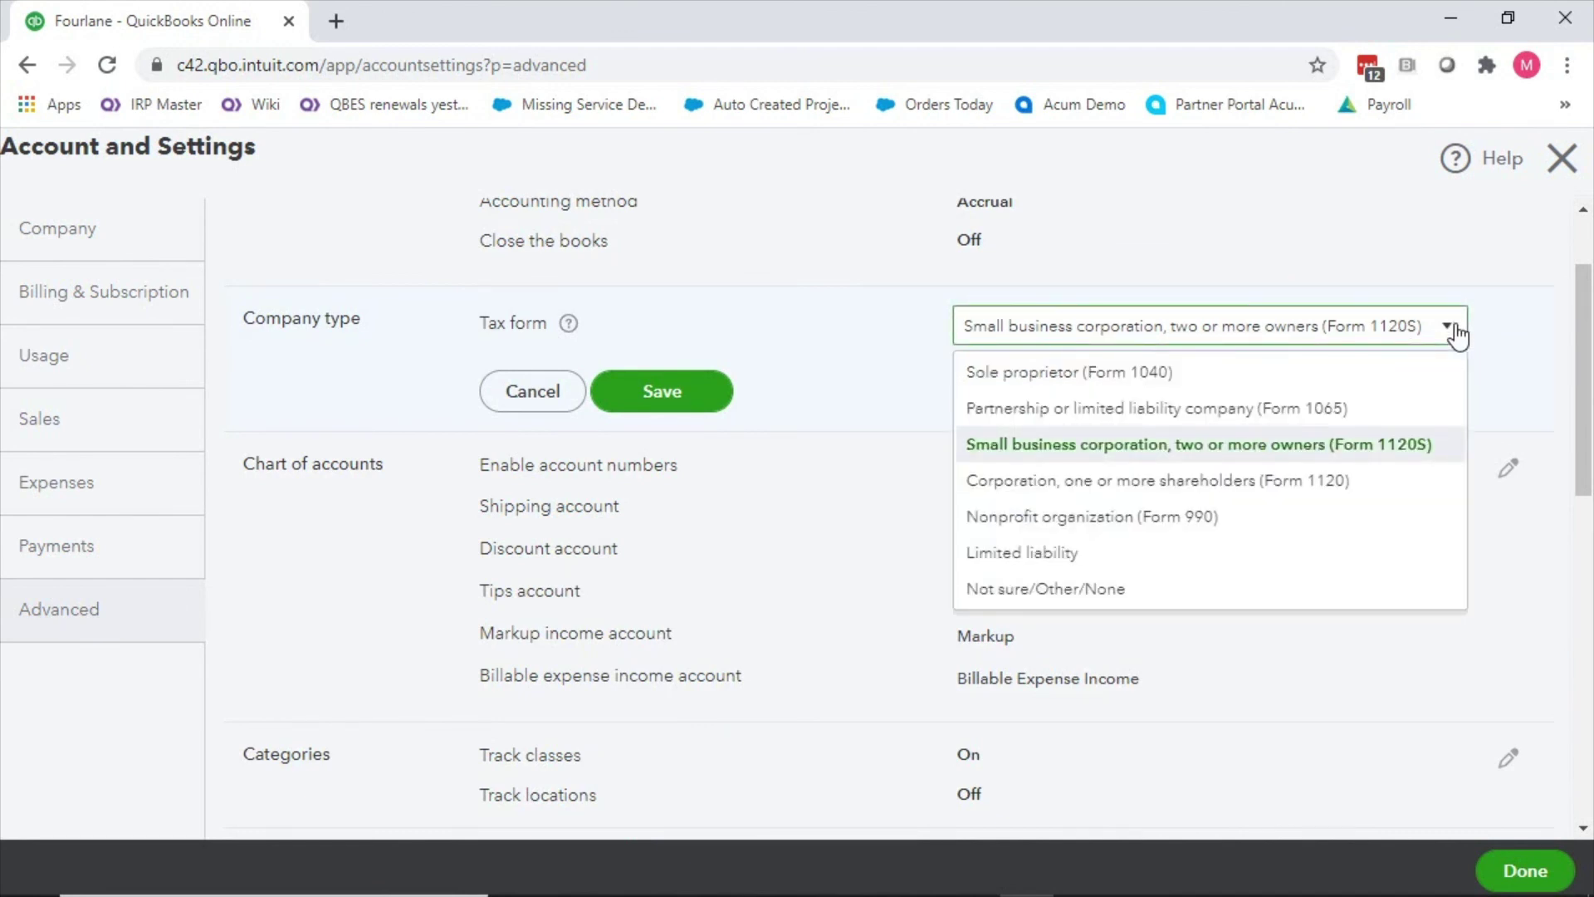
pyautogui.click(1437, 451)
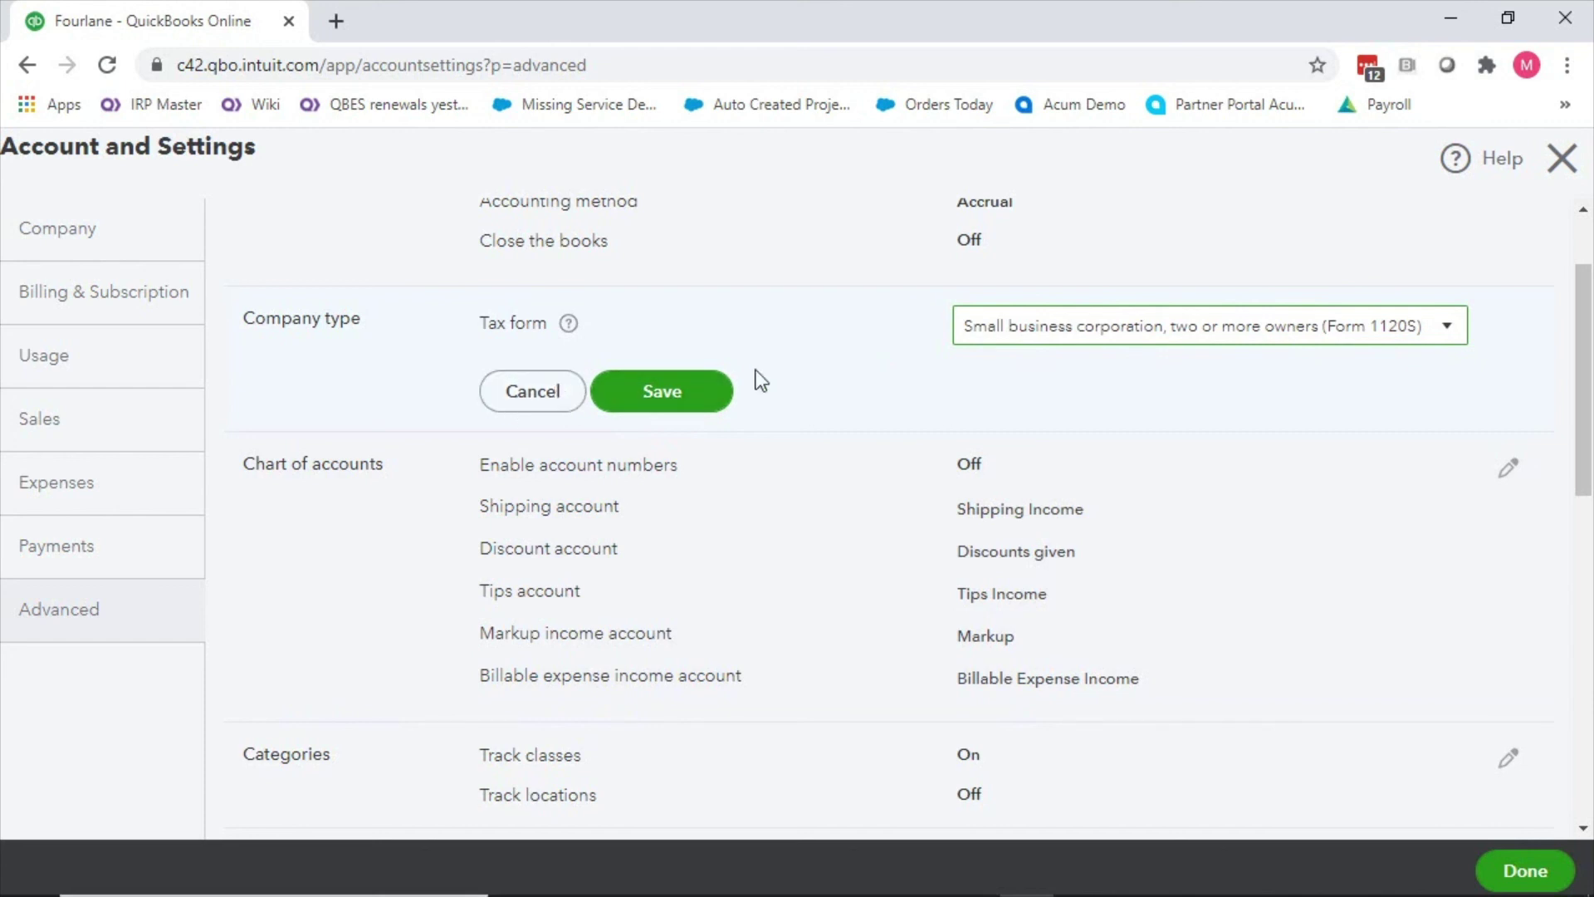
pyautogui.click(681, 406)
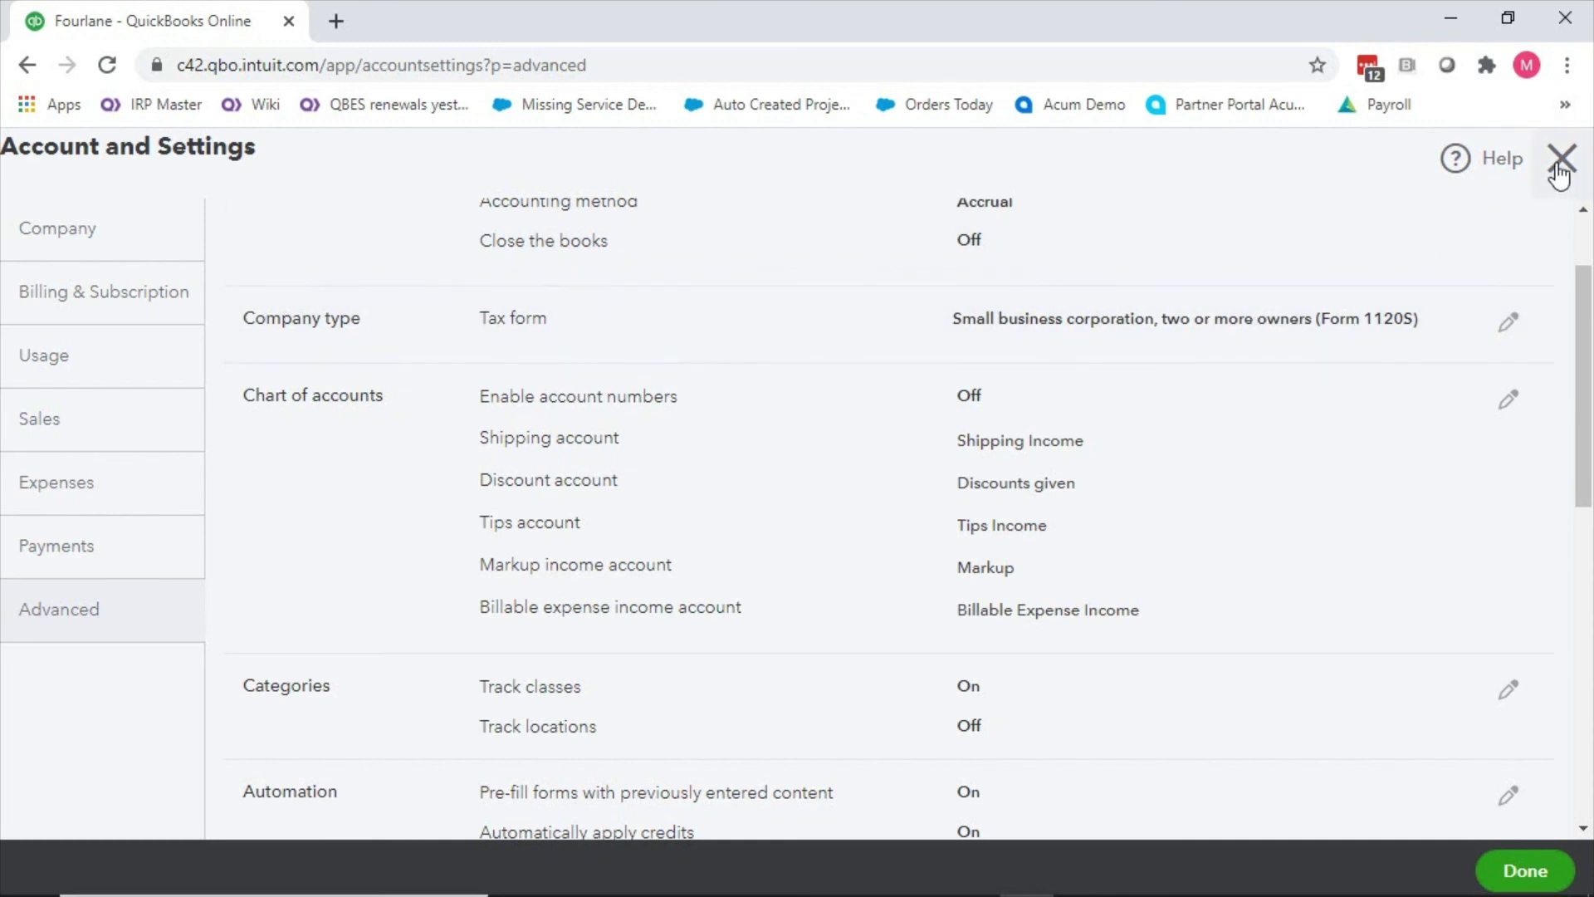
# Step: Review the available tax form options for the company type and cancel the edit
pyautogui.click(1509, 332)
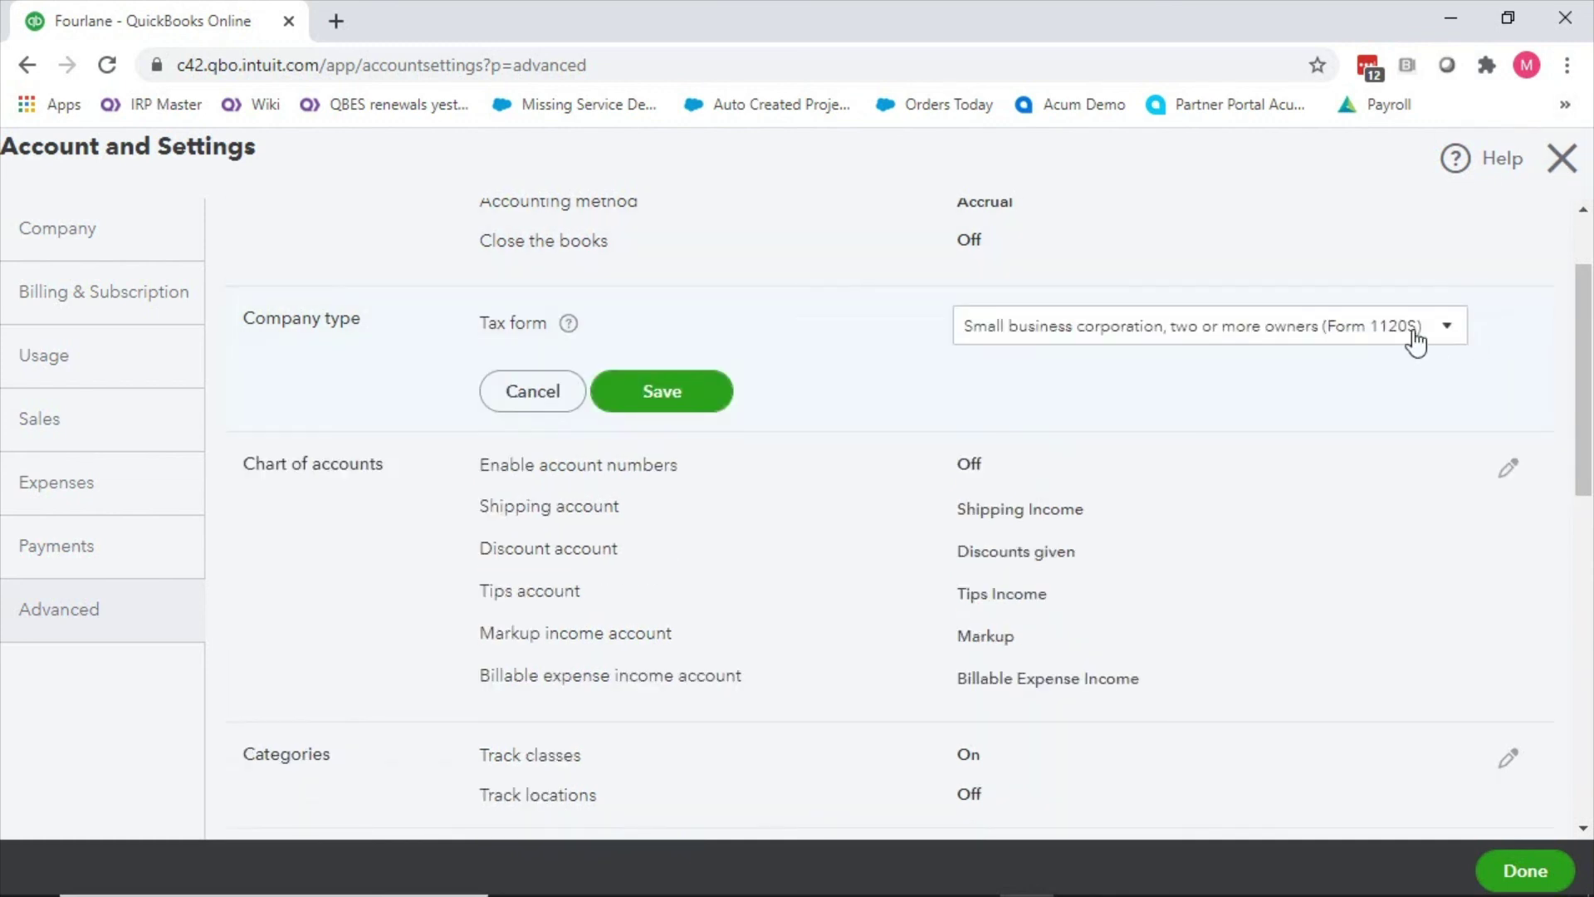
pyautogui.click(1414, 339)
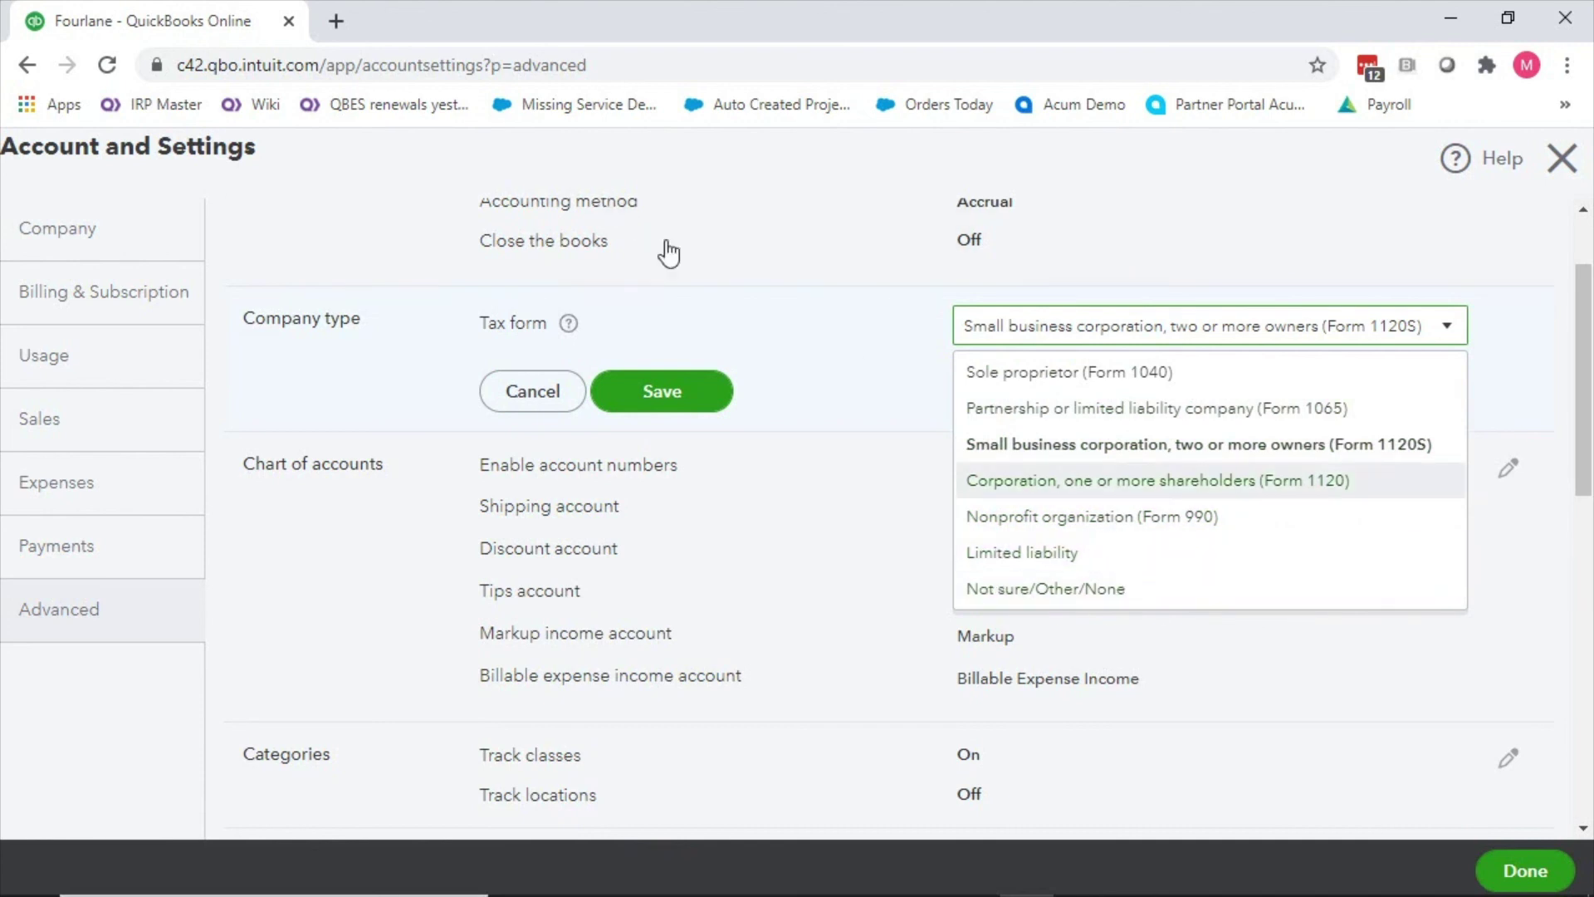
pyautogui.click(816, 363)
pyautogui.click(543, 391)
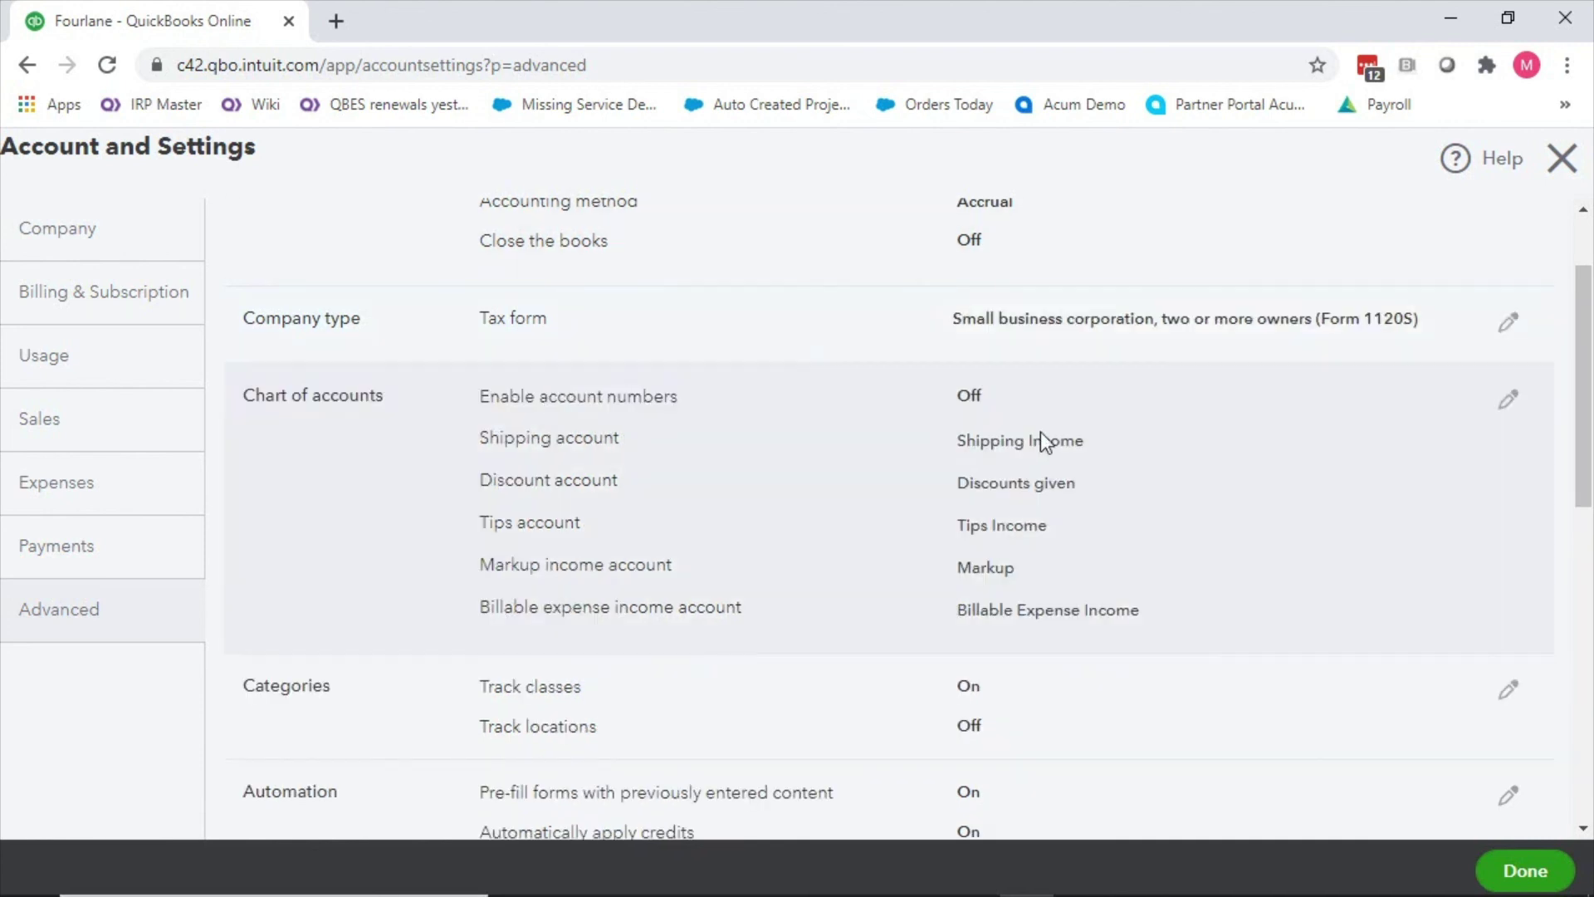
pyautogui.scroll(2, 930, 427)
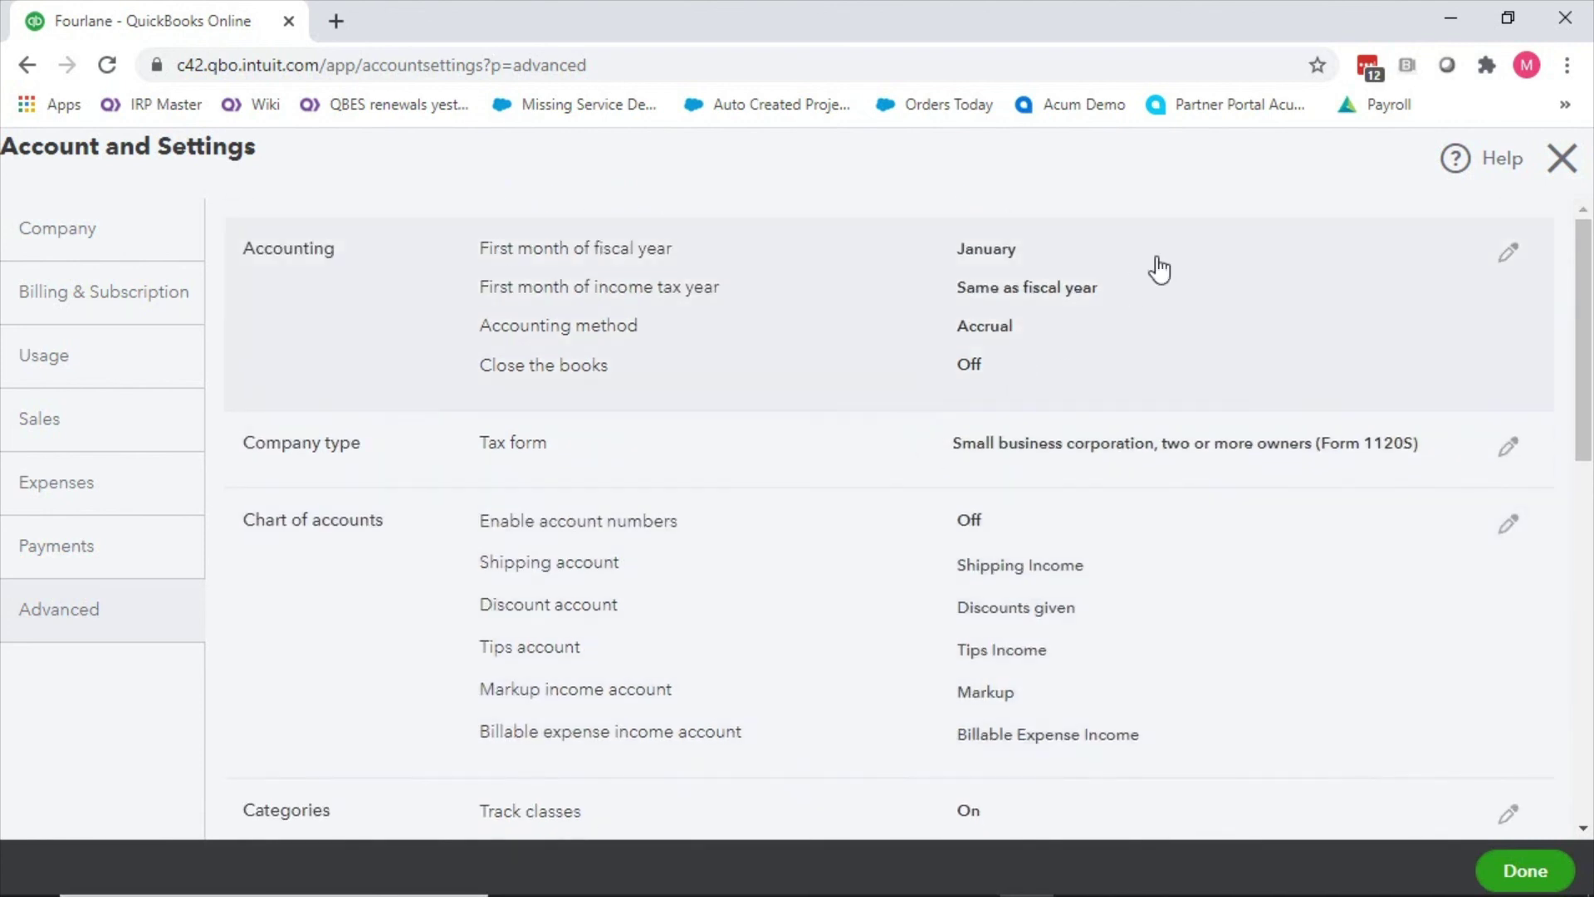